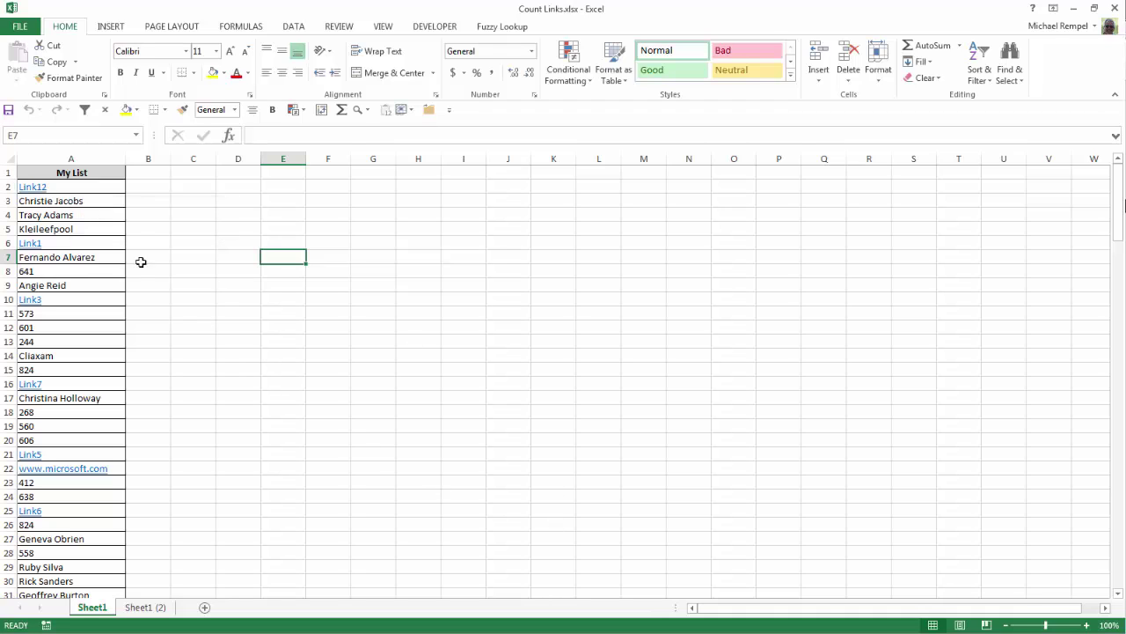
- Select the My List entries A2:A163 with Ctrl+Shift+Down and open Find
scroll(232, 387, down, 9)
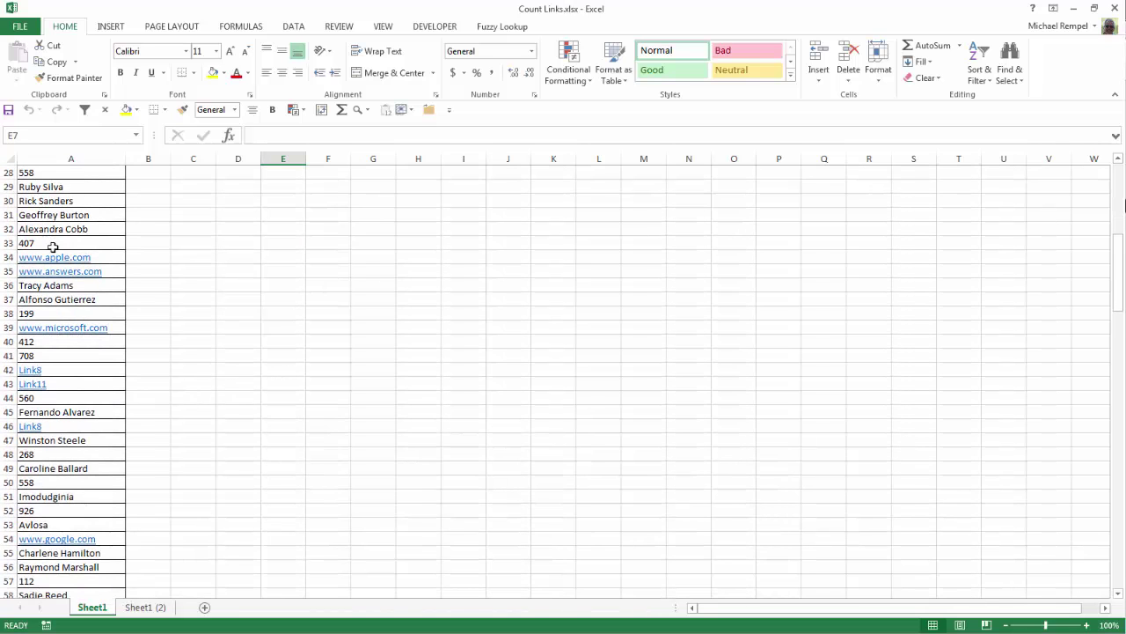
scroll(249, 402, down, 20)
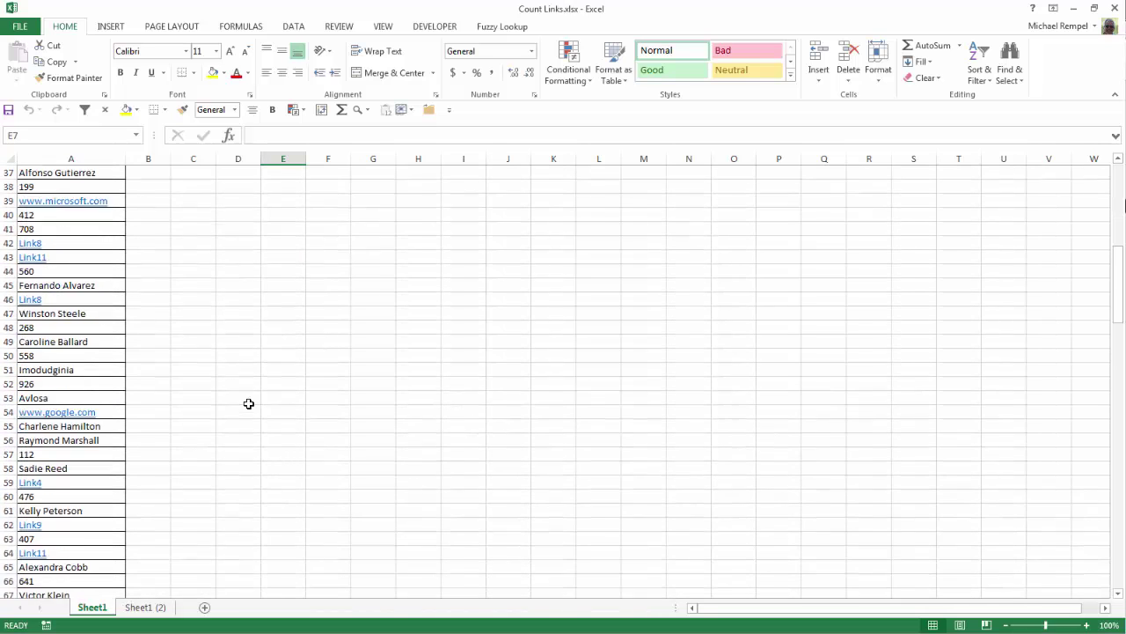
scroll(234, 442, down, 10)
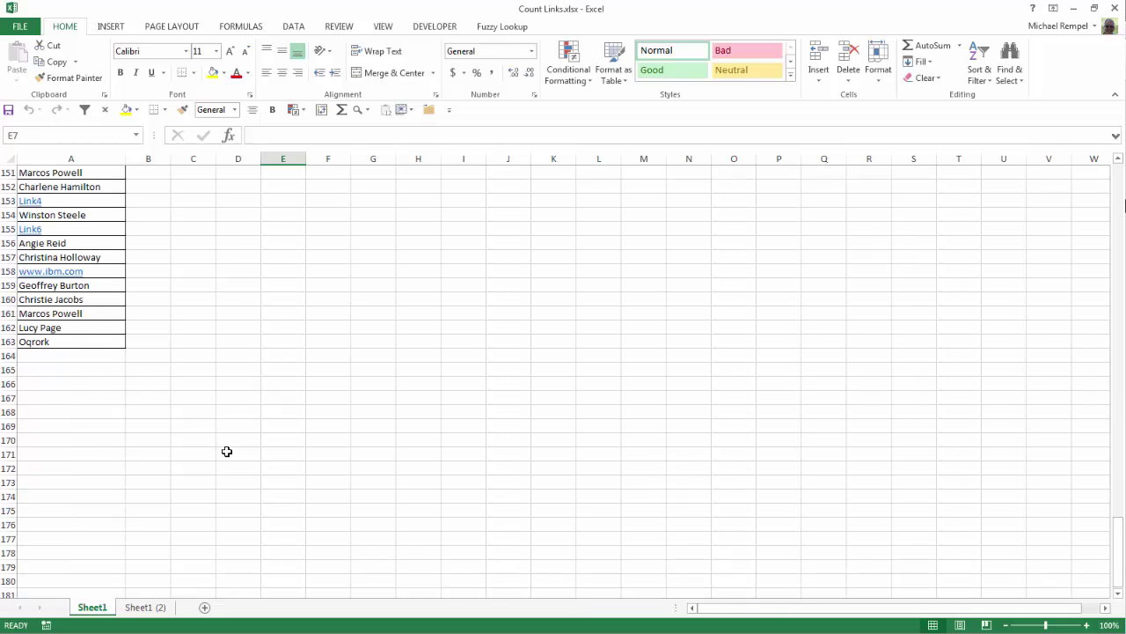
scroll(161, 365, up, 1)
scroll(154, 373, up, 20)
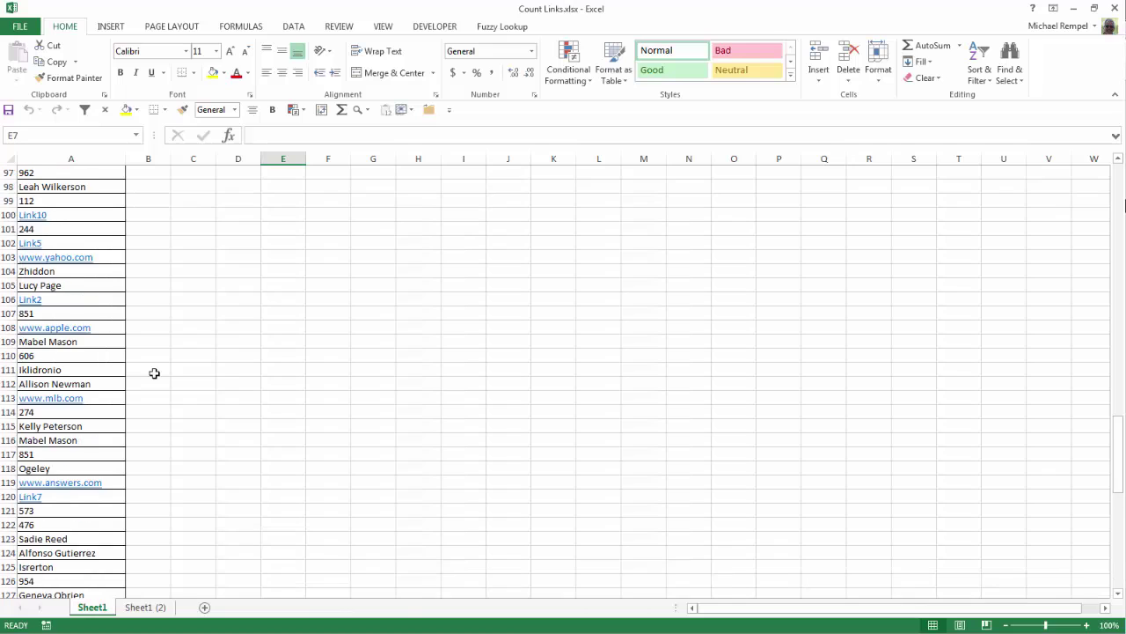
scroll(154, 373, up, 13)
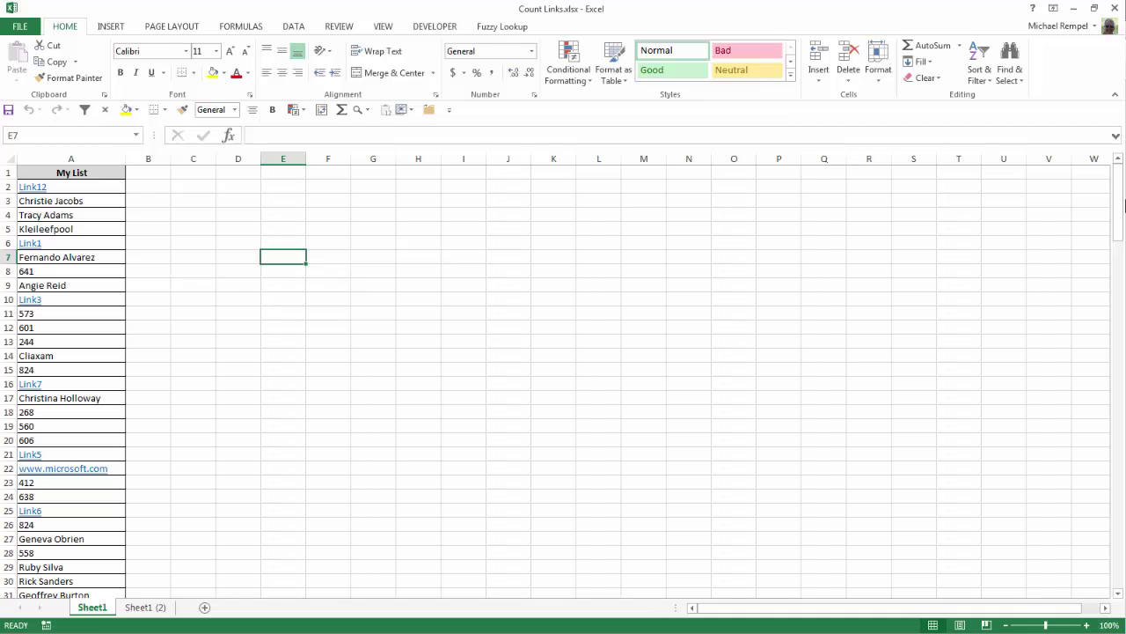
key(ctrl+Home)
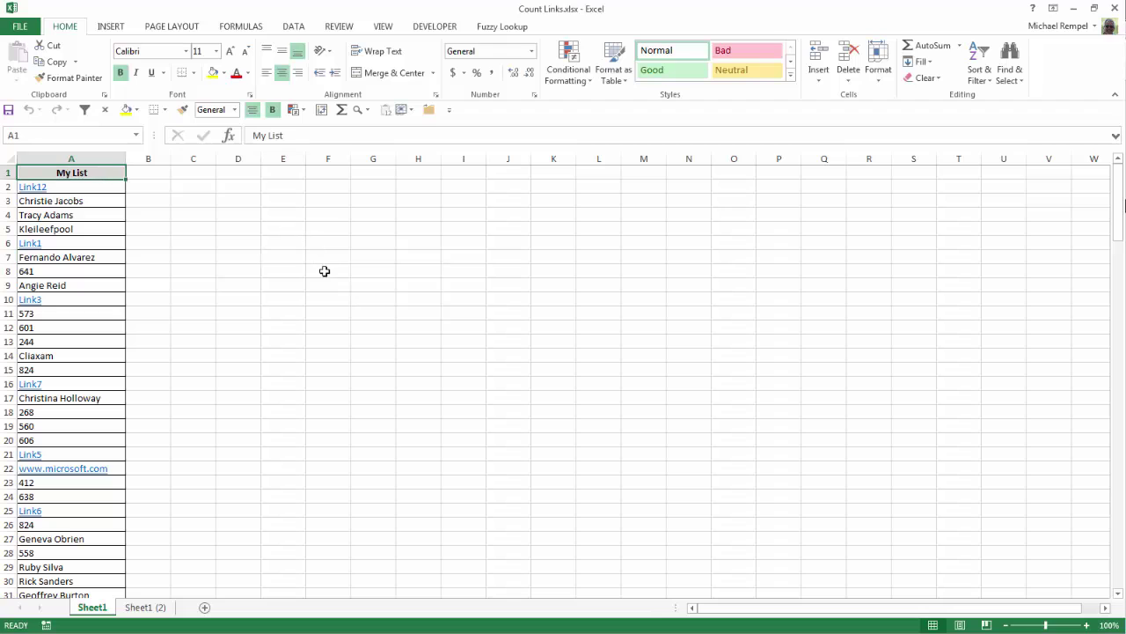
key(Down)
key(Right)
key(Left)
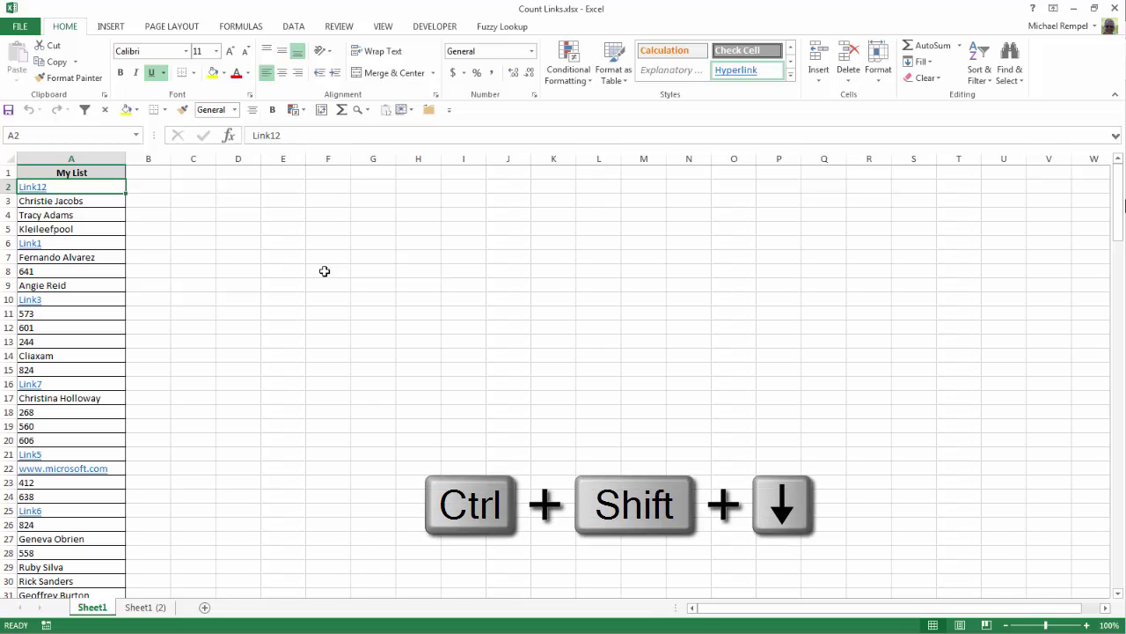
key(ctrl+shift+Down)
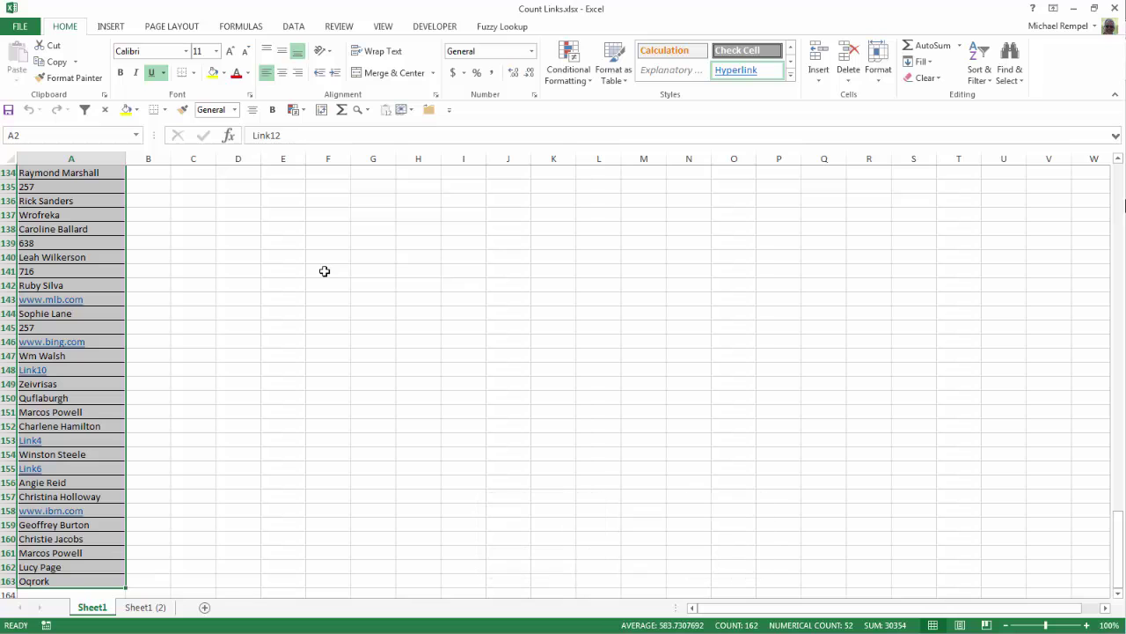
key(ctrl+f)
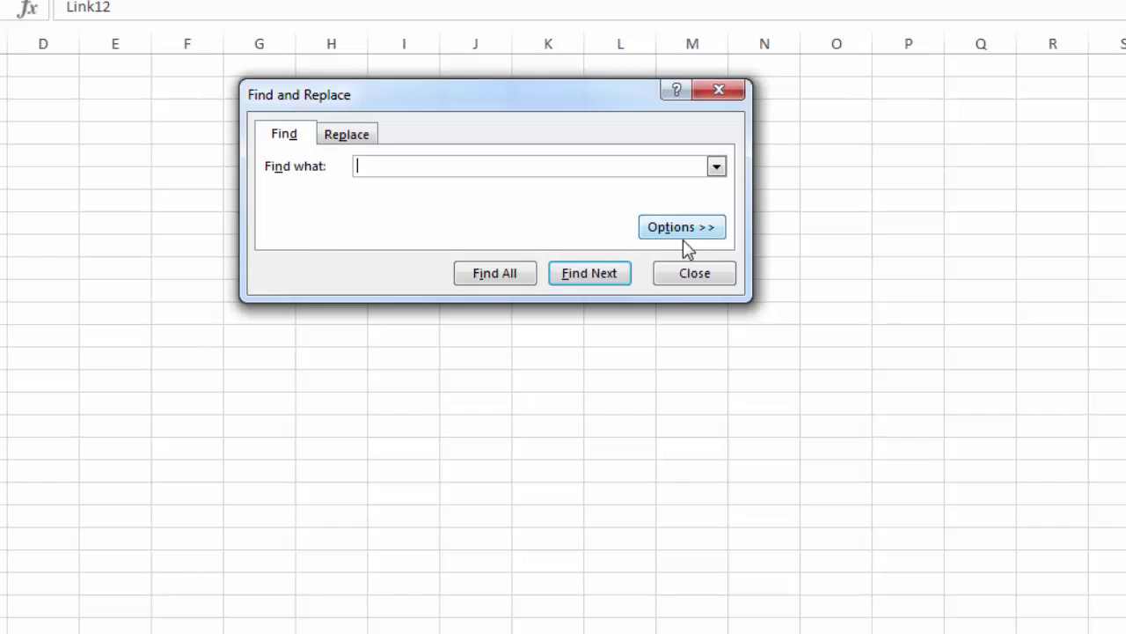
click(696, 338)
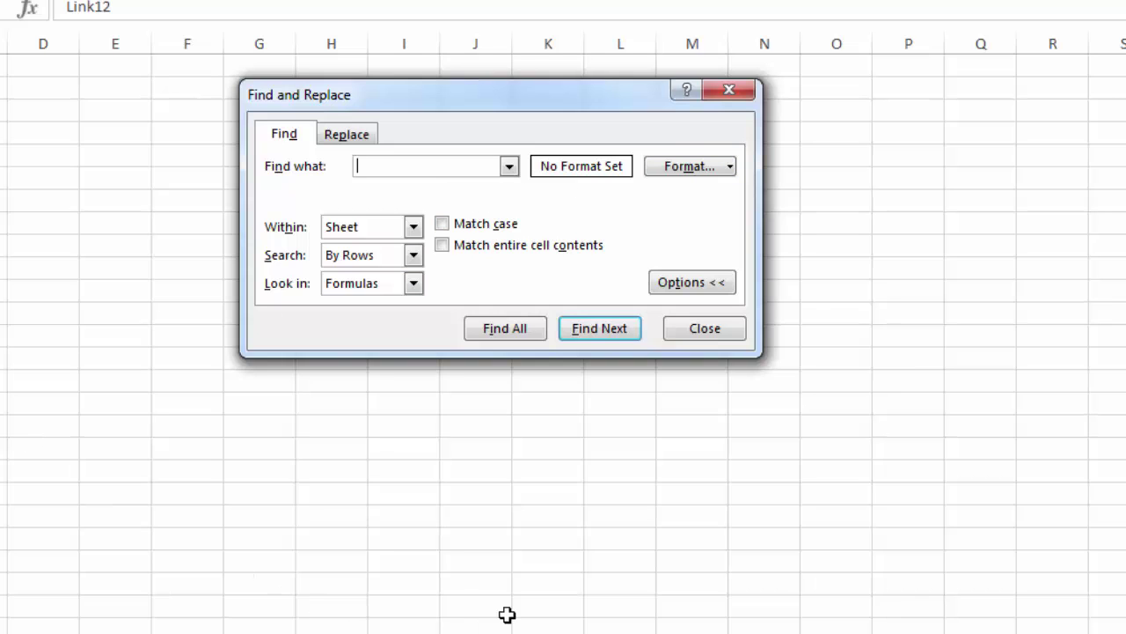
click(728, 169)
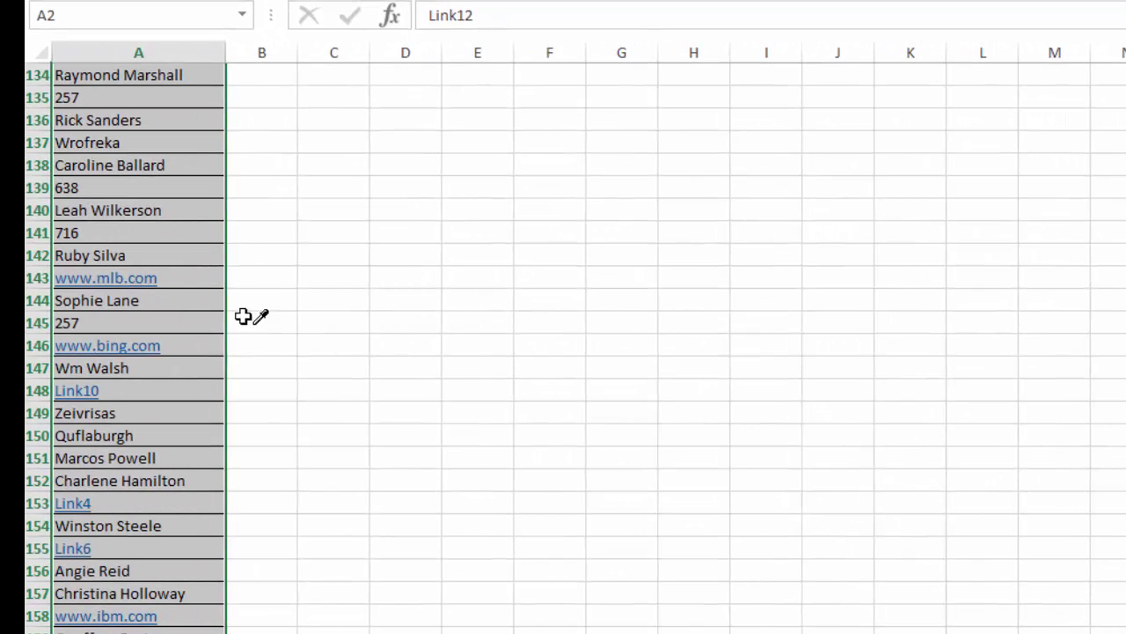
click(103, 277)
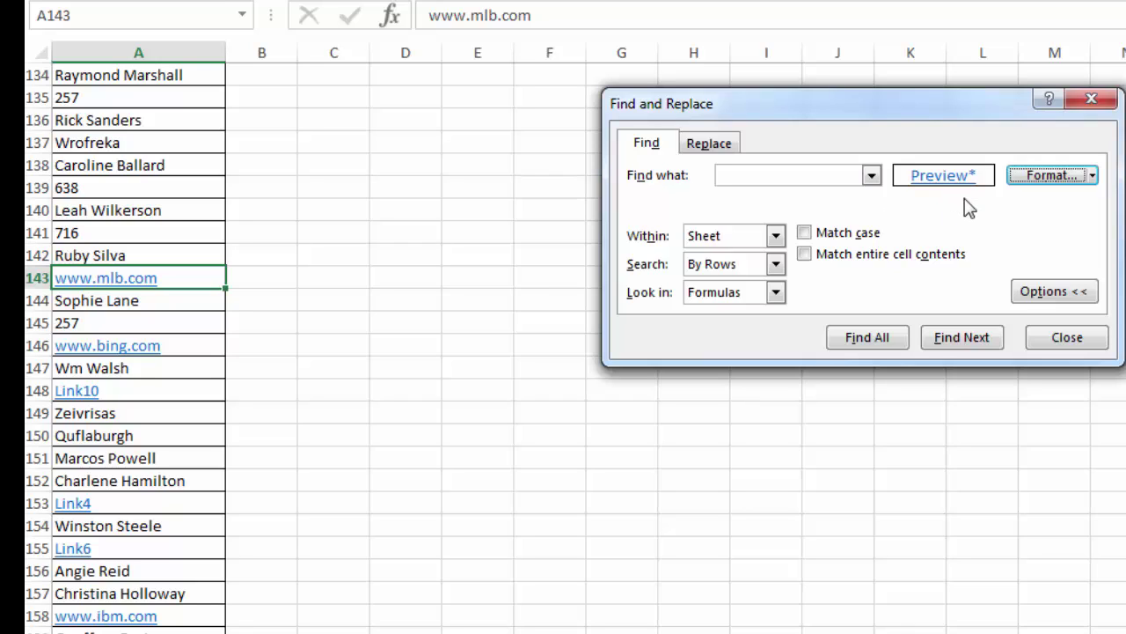
click(867, 346)
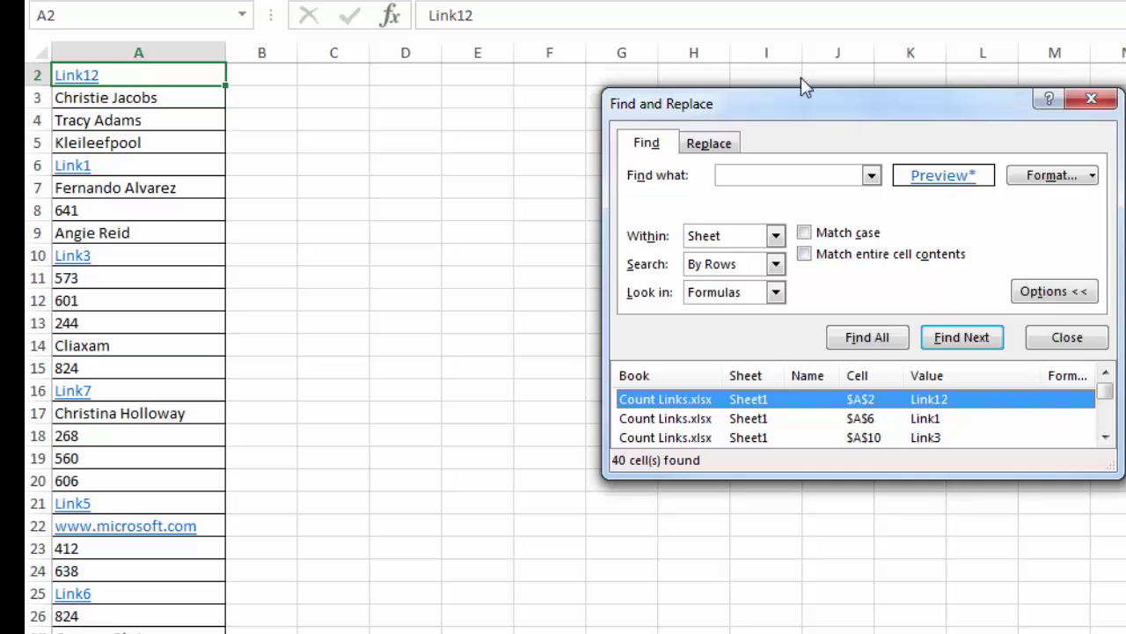
drag(803, 99, 773, 69)
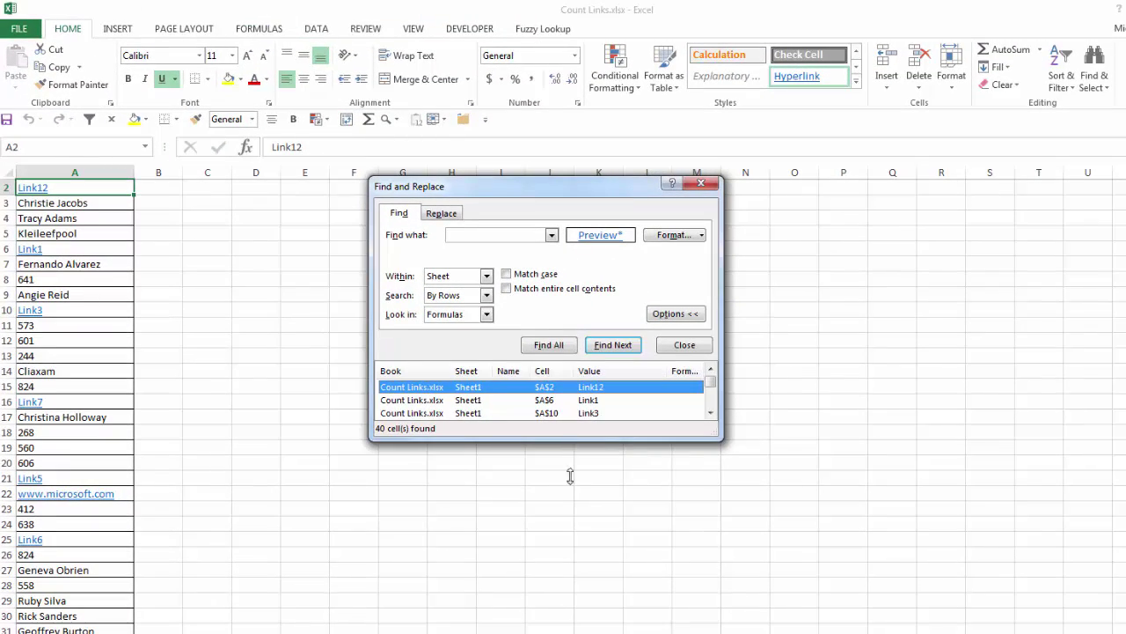
- Enlarge the results list and select all 40 found hyperlink cells on the sheet
drag(570, 476, 572, 631)
drag(716, 430, 745, 574)
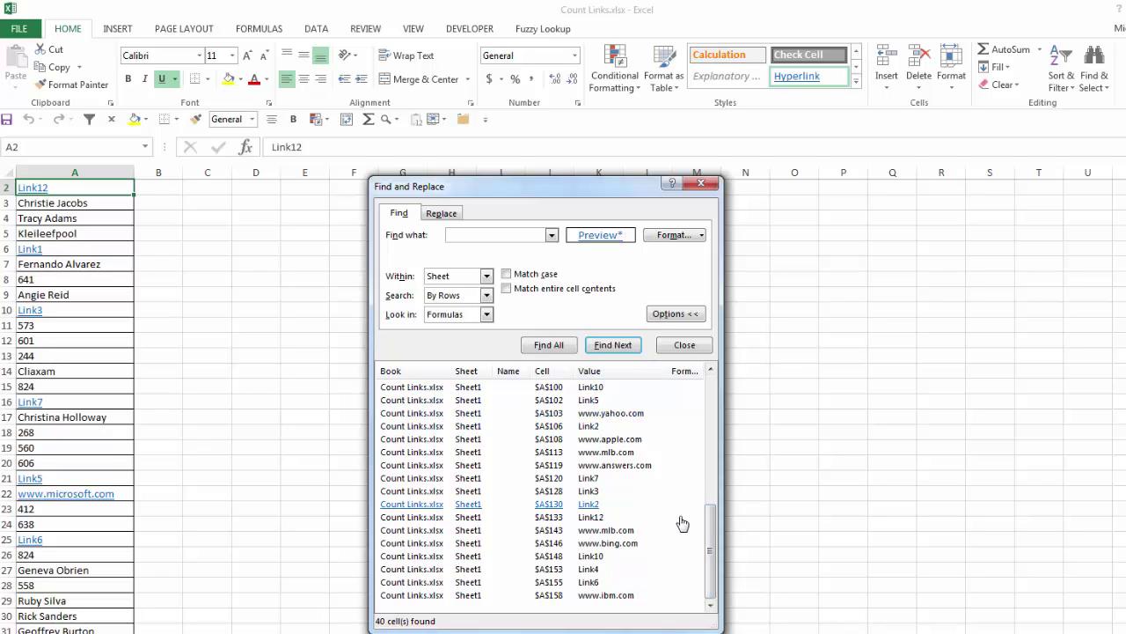
drag(714, 549, 715, 386)
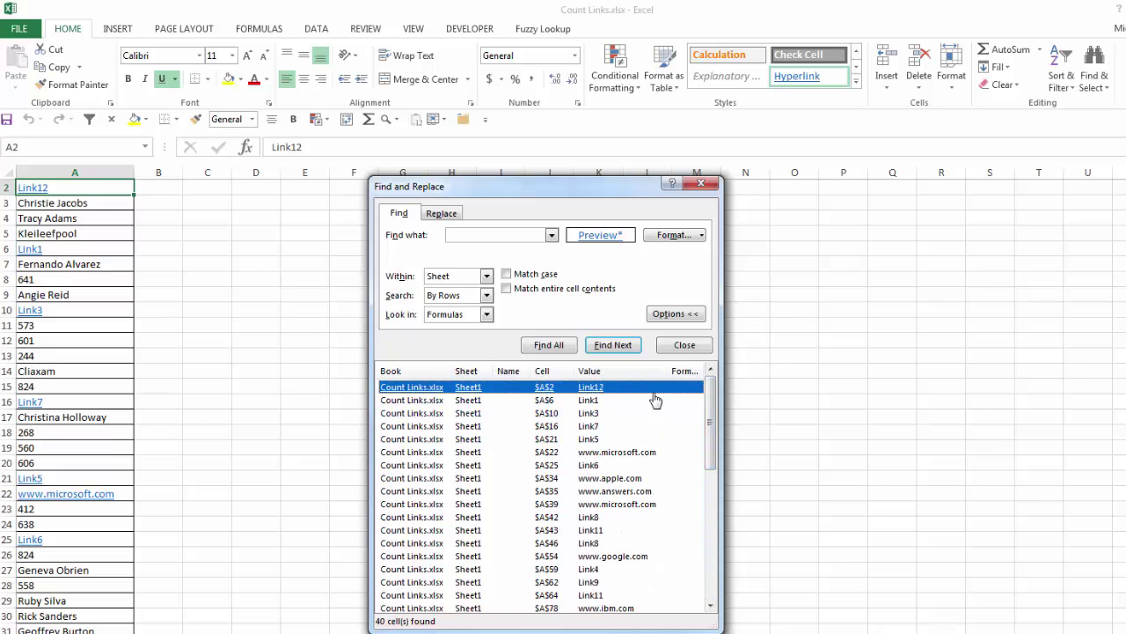
drag(711, 426, 720, 588)
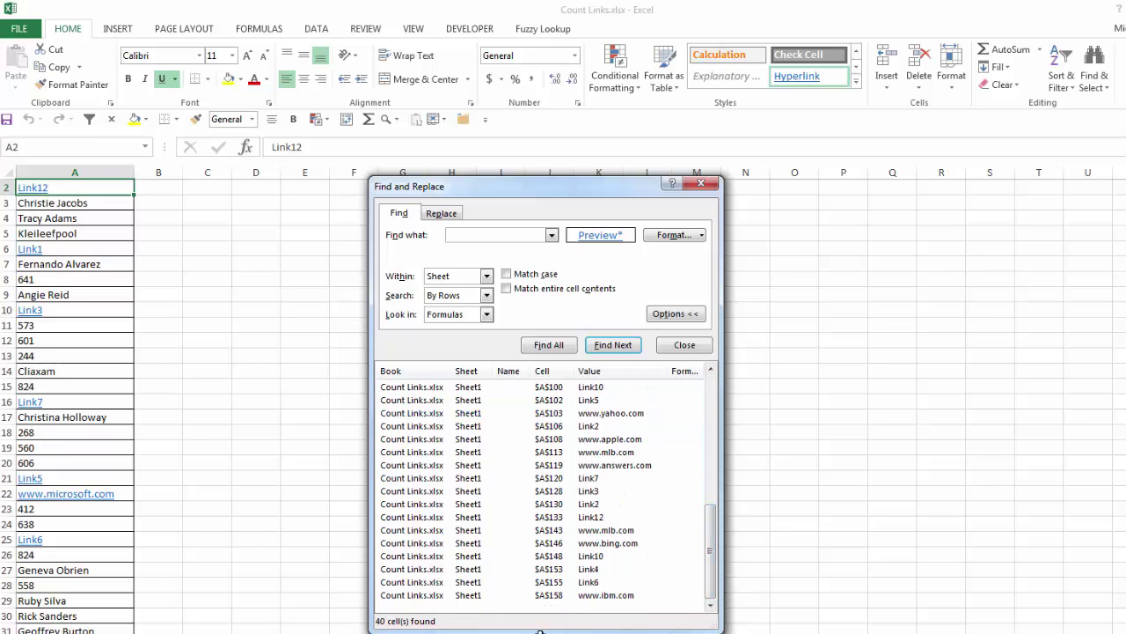
shift+click(490, 595)
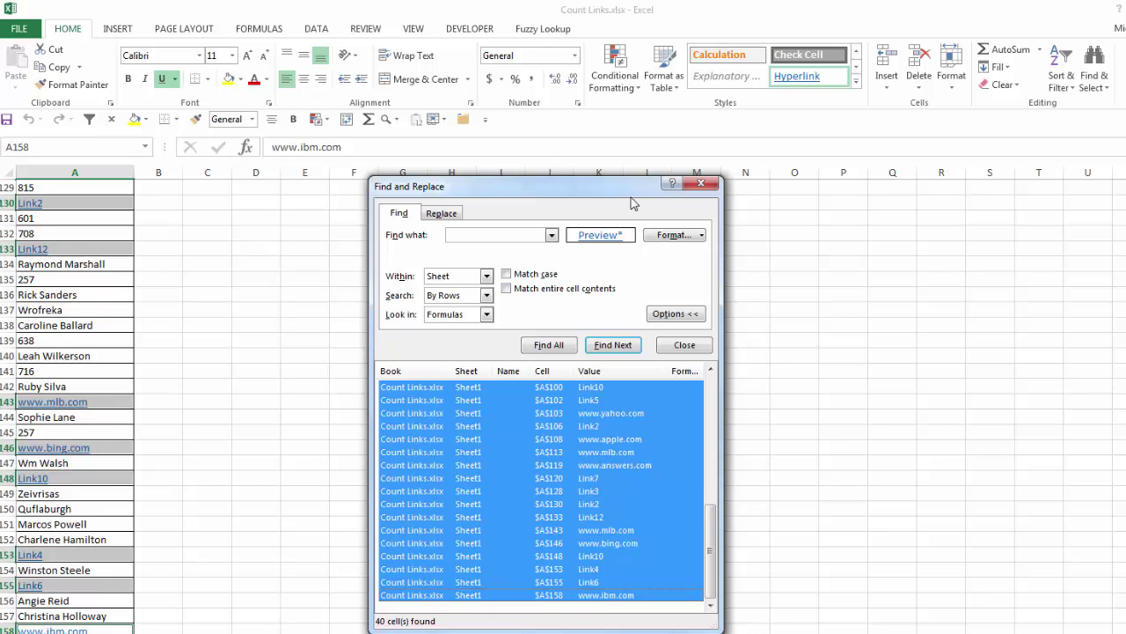
- Close Find and Replace and scroll the sheet to confirm the link cells stay selected
click(702, 184)
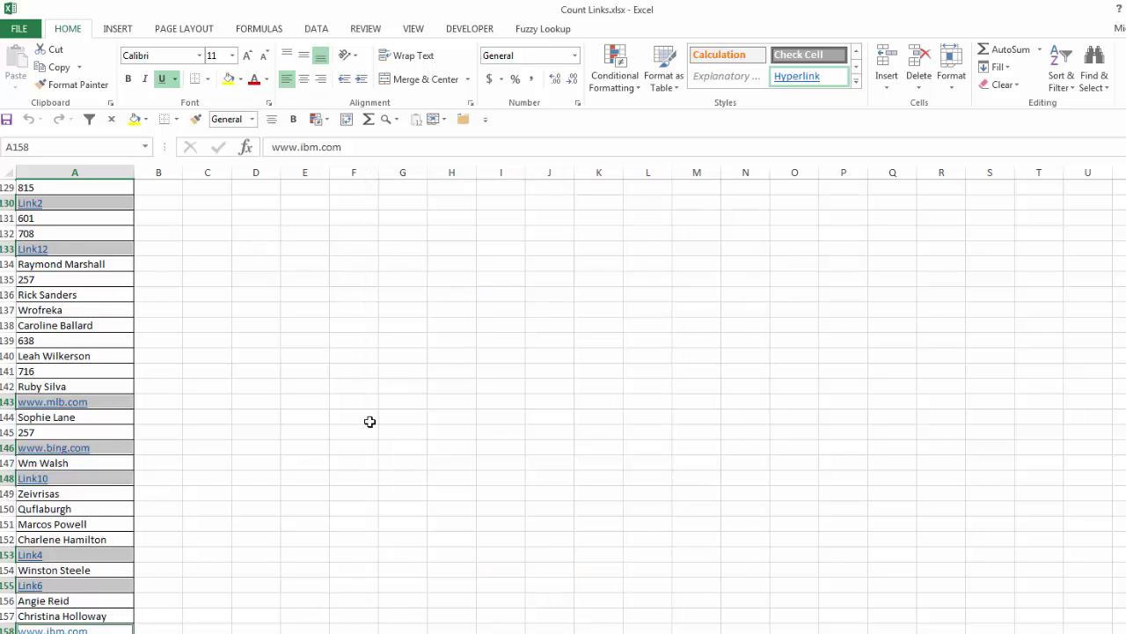
scroll(370, 422, up, 14)
scroll(369, 422, up, 20)
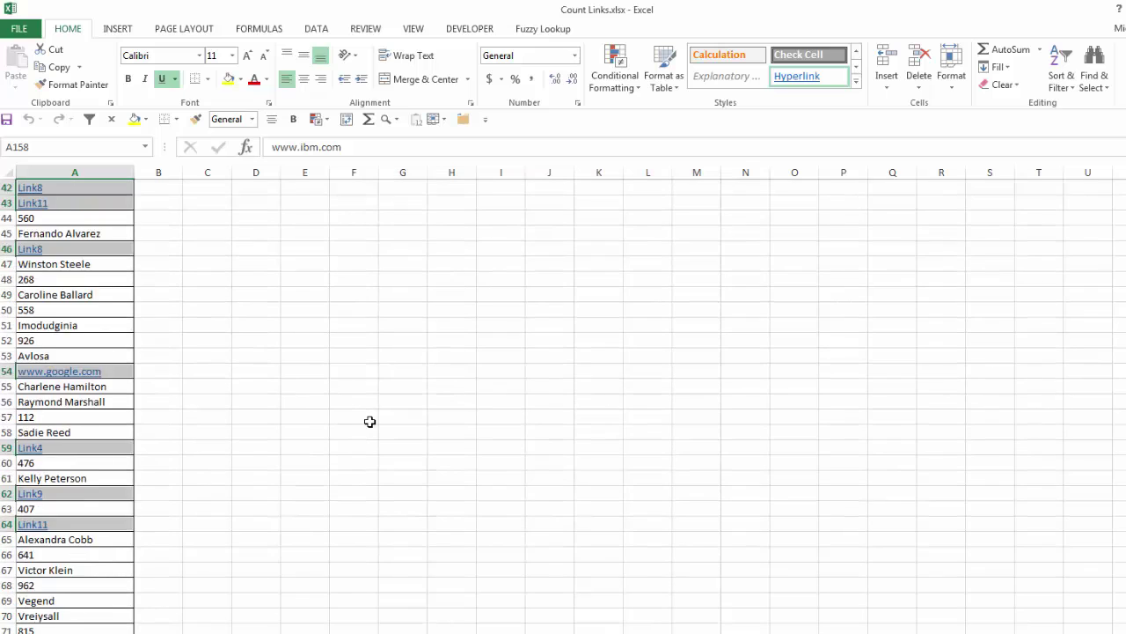
scroll(370, 421, up, 6)
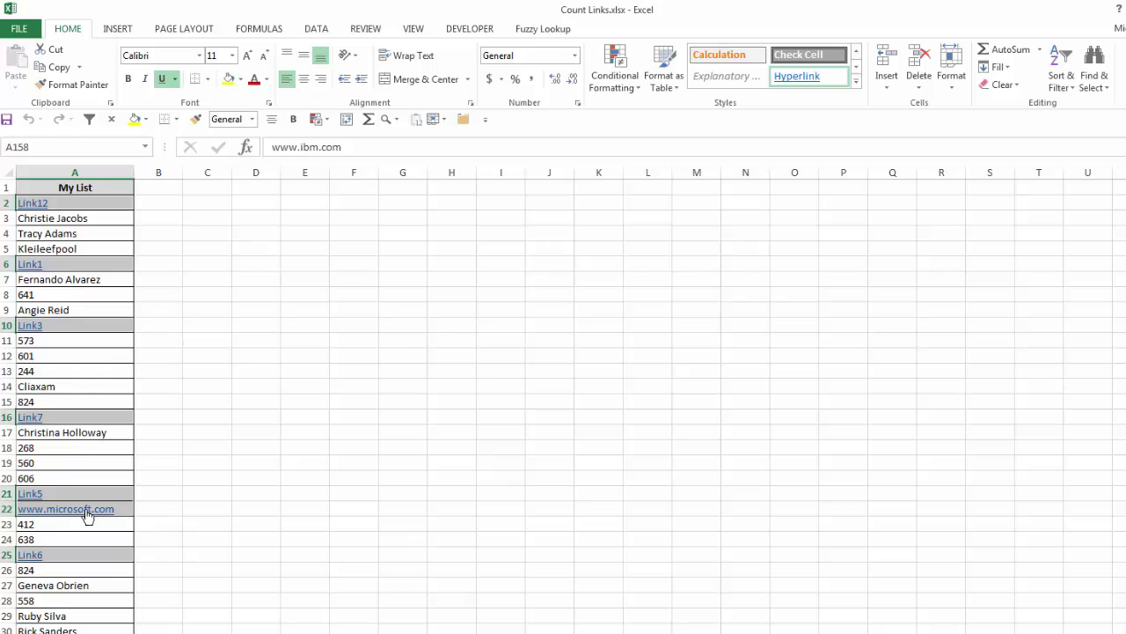
scroll(174, 496, down, 6)
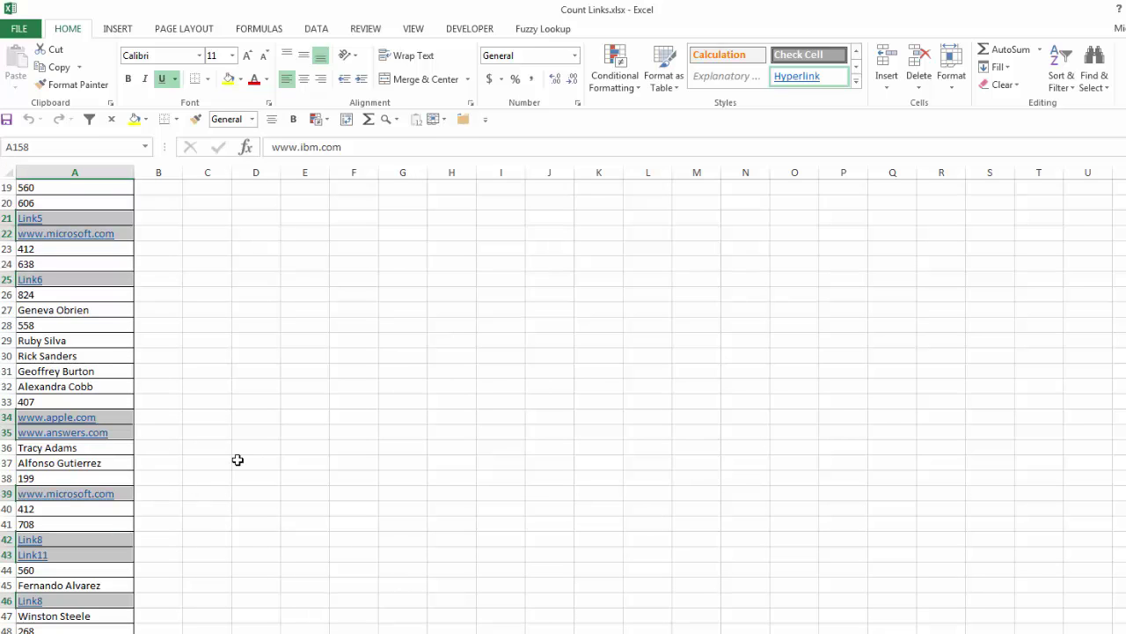
scroll(238, 459, up, 6)
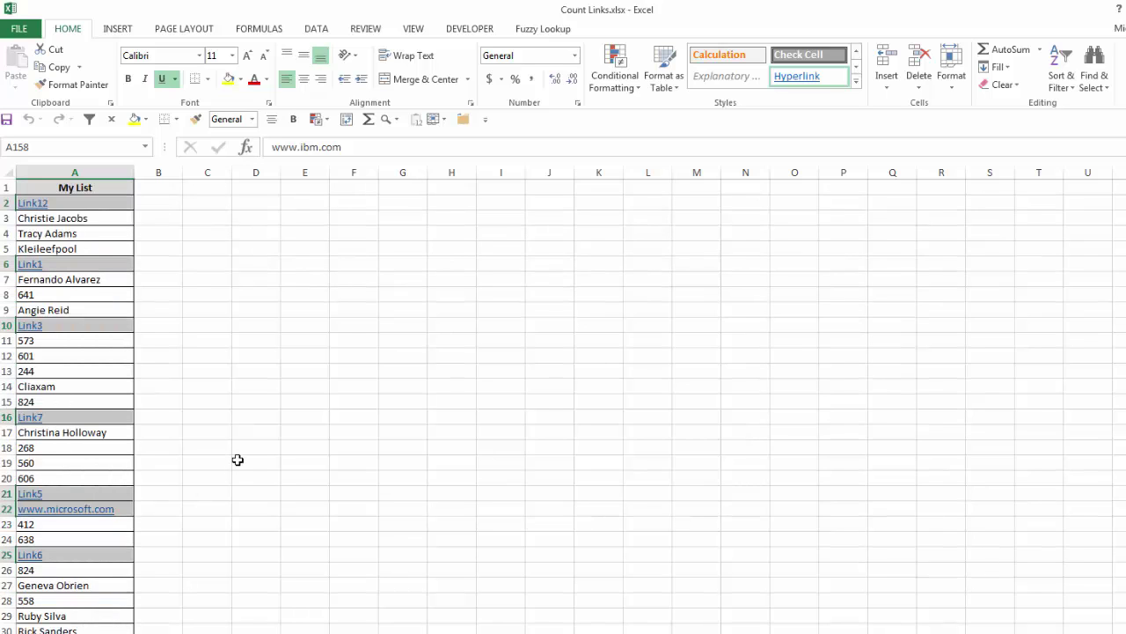
- Give the selected hyperlink cells a yellow fill, then click A4 to deselect them
click(228, 83)
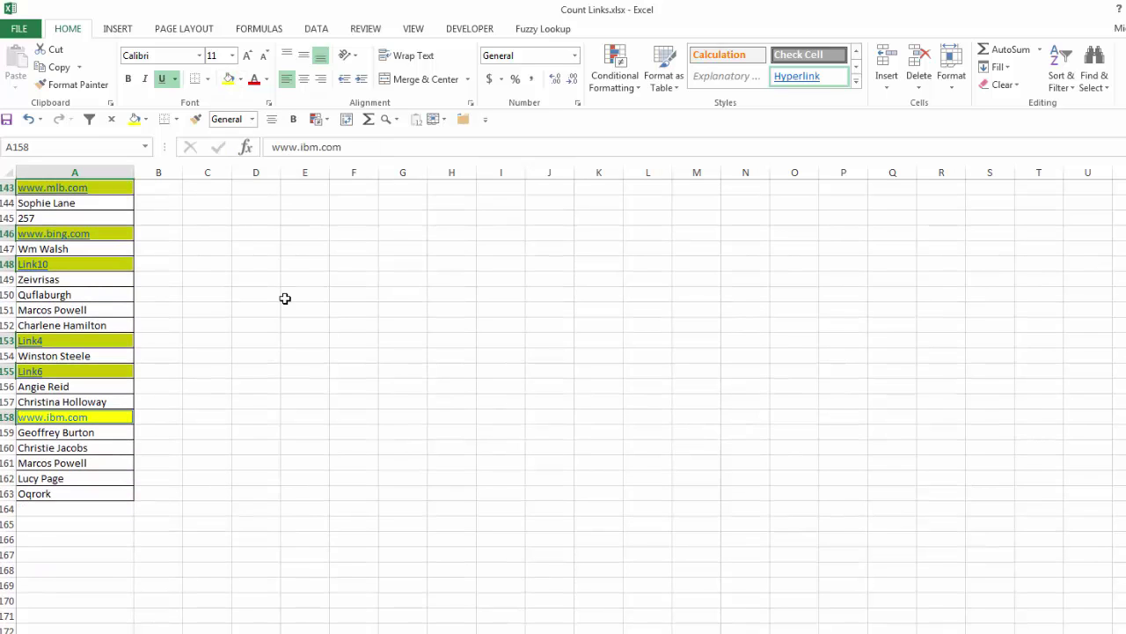
scroll(325, 378, up, 18)
scroll(325, 378, up, 20)
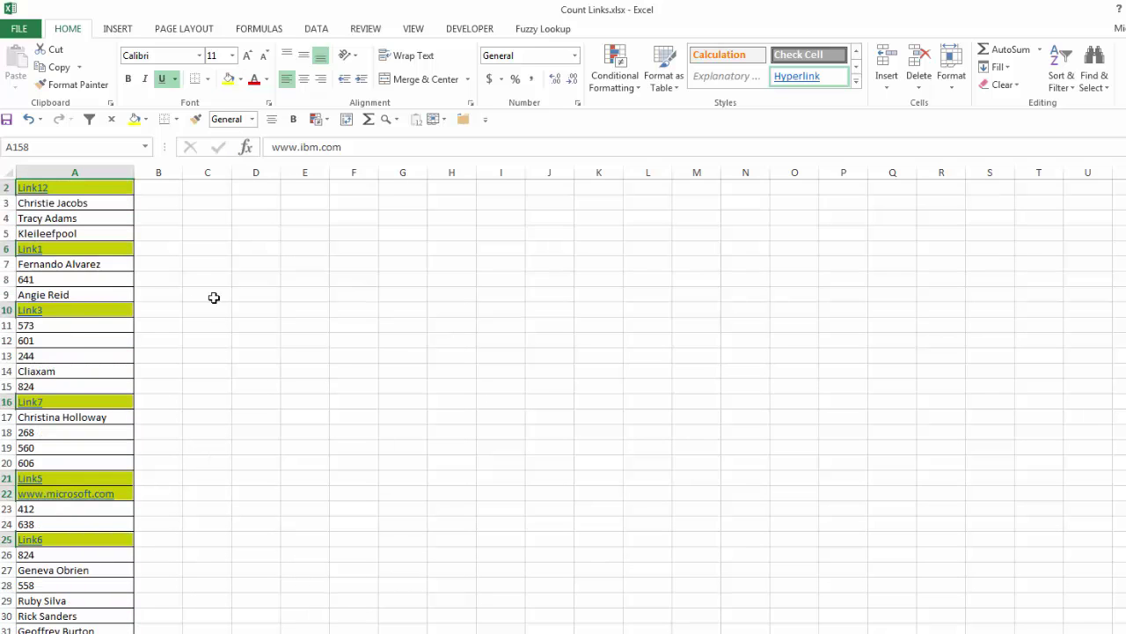
click(79, 341)
scroll(292, 377, up, 1)
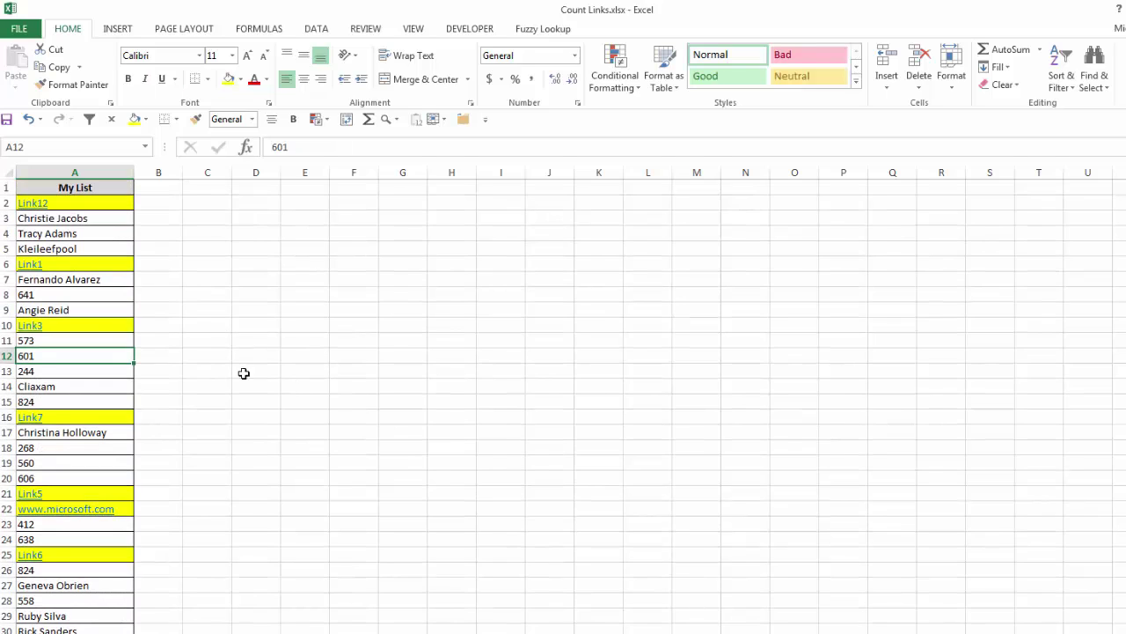
click(69, 230)
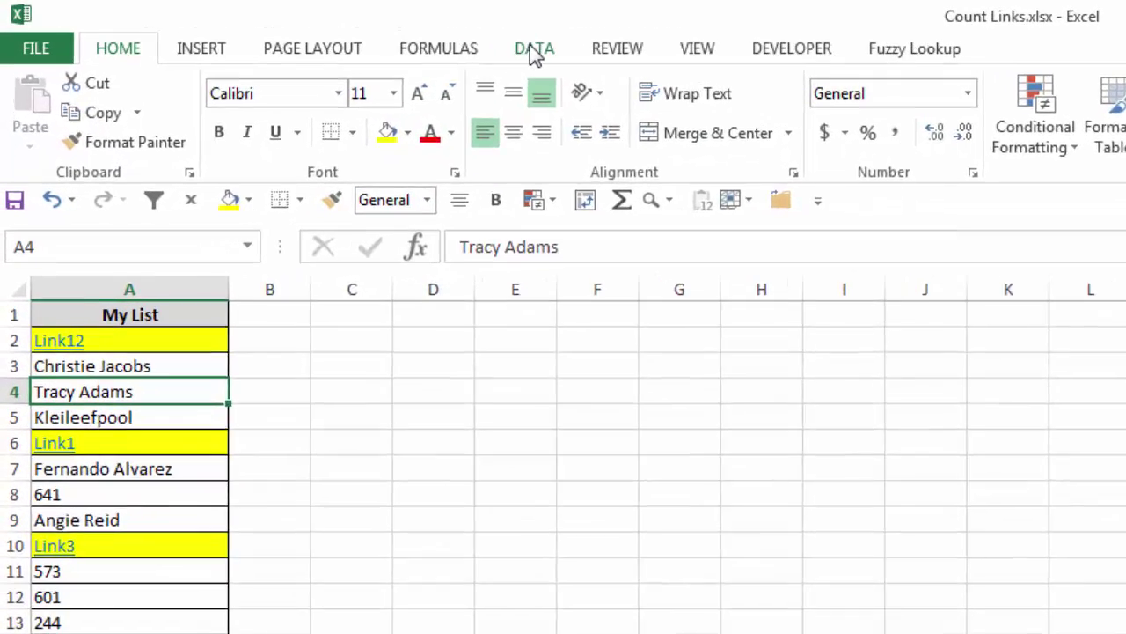
- Turn on filtering and filter My List by yellow fill, showing 40 of 162 records
click(316, 28)
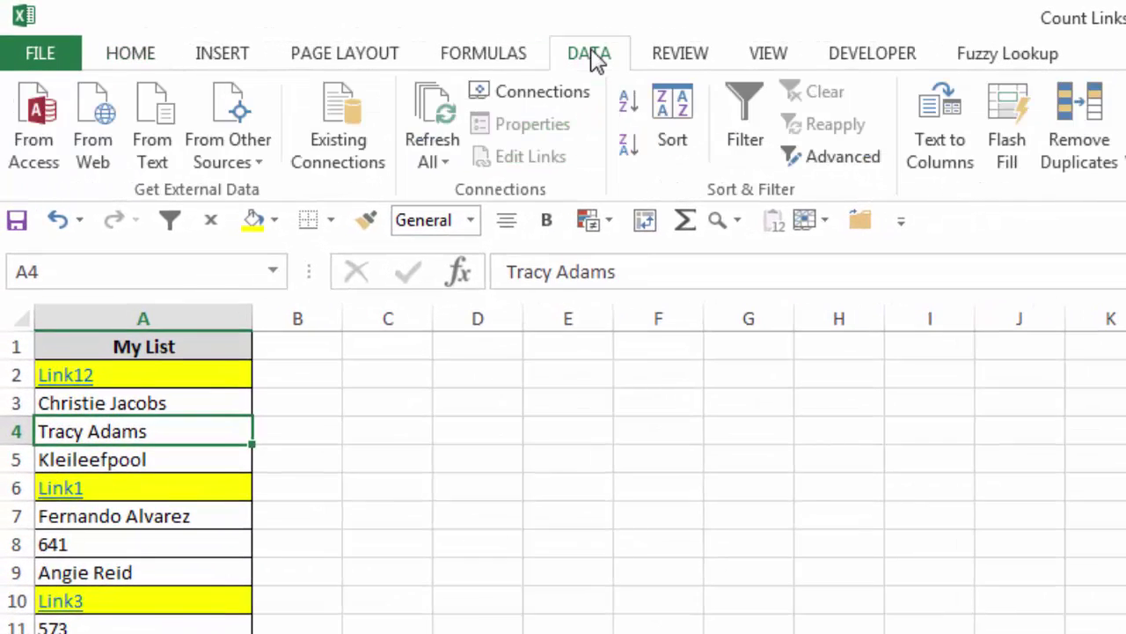
click(749, 112)
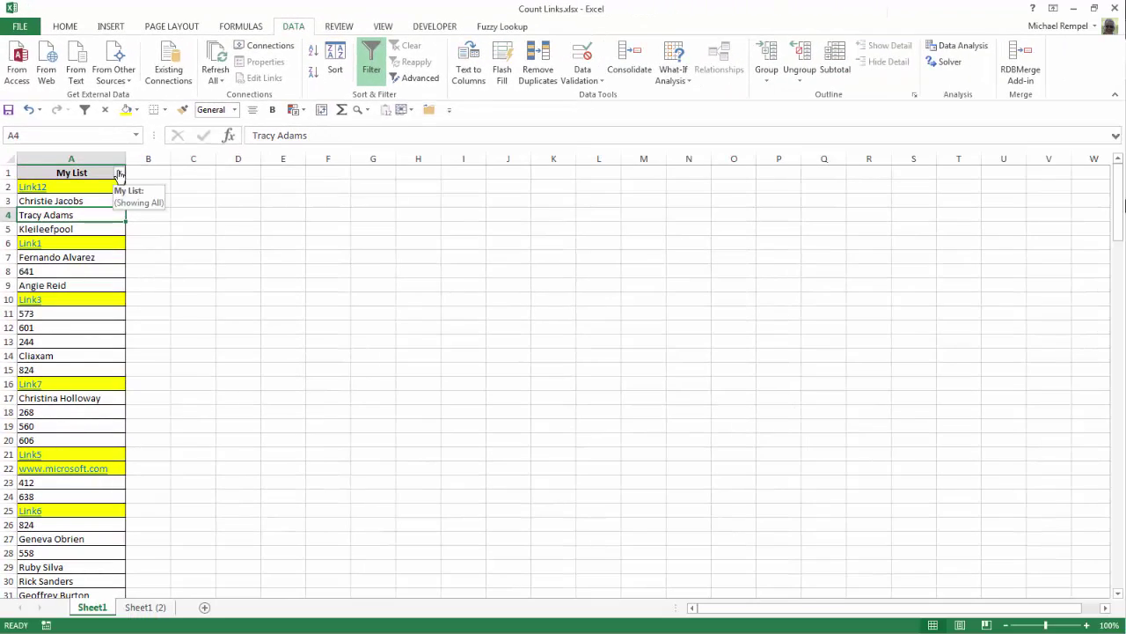
click(239, 346)
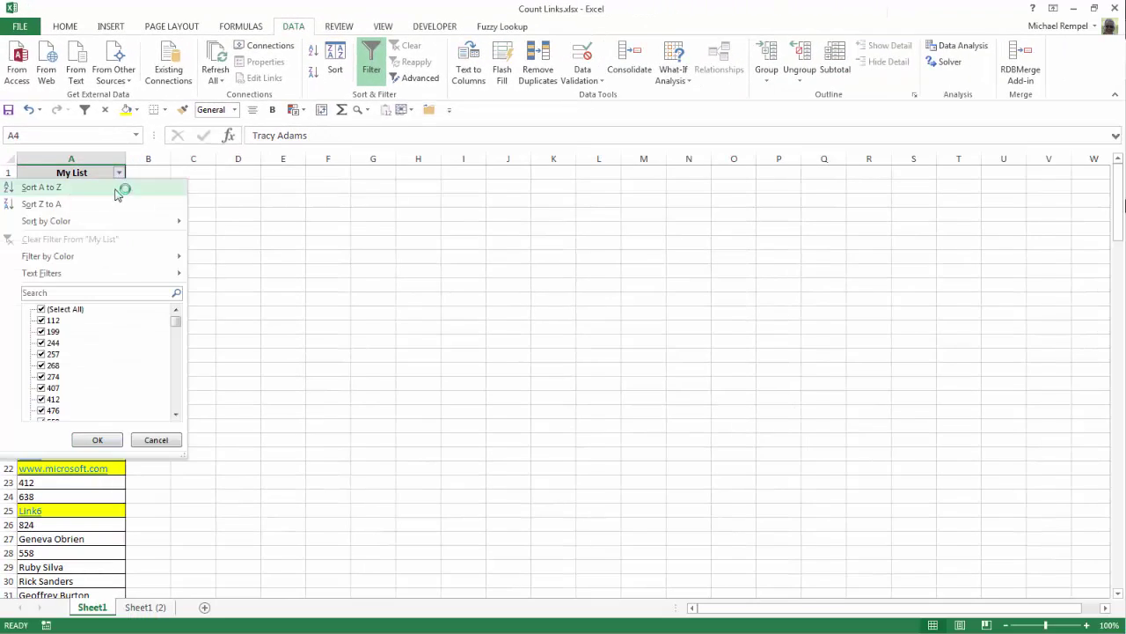
mouse_move(122, 260)
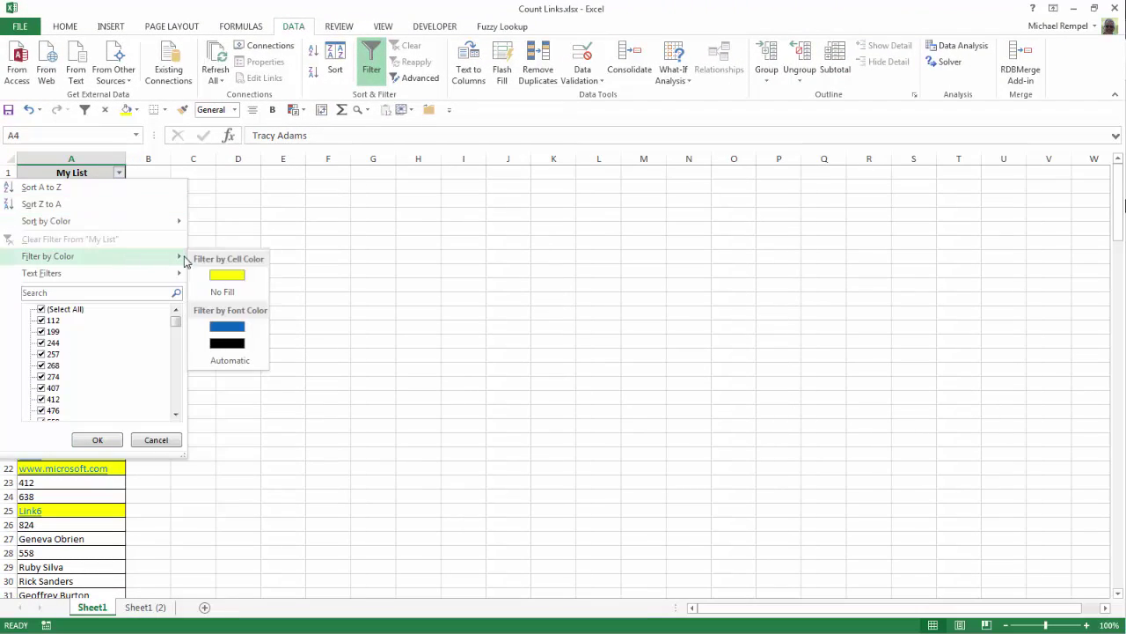
click(230, 276)
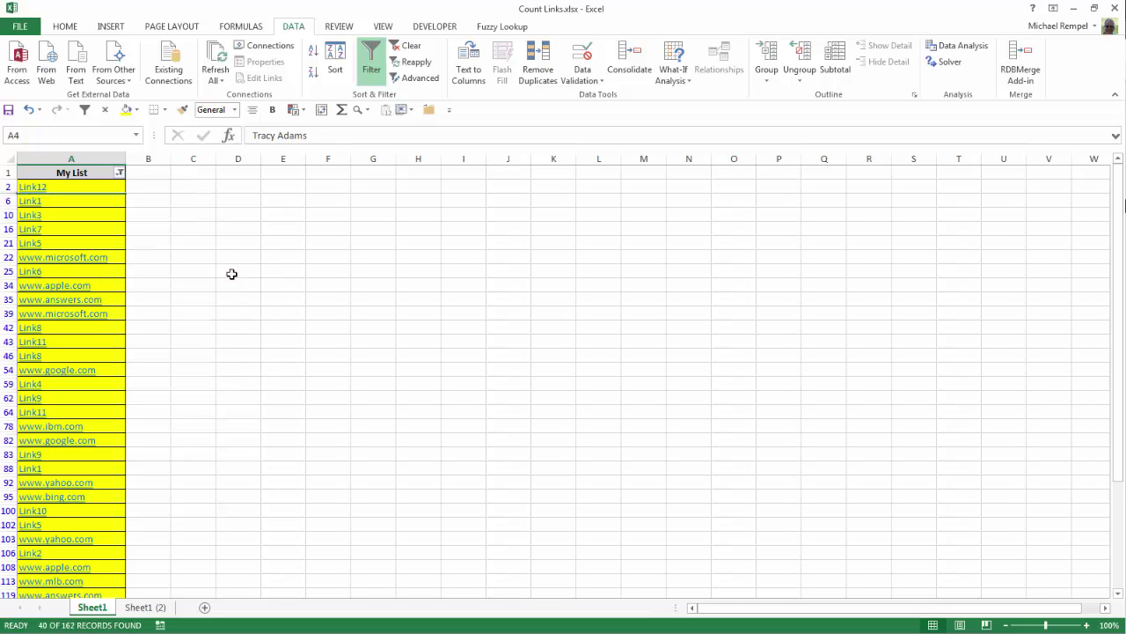
scroll(244, 377, down, 7)
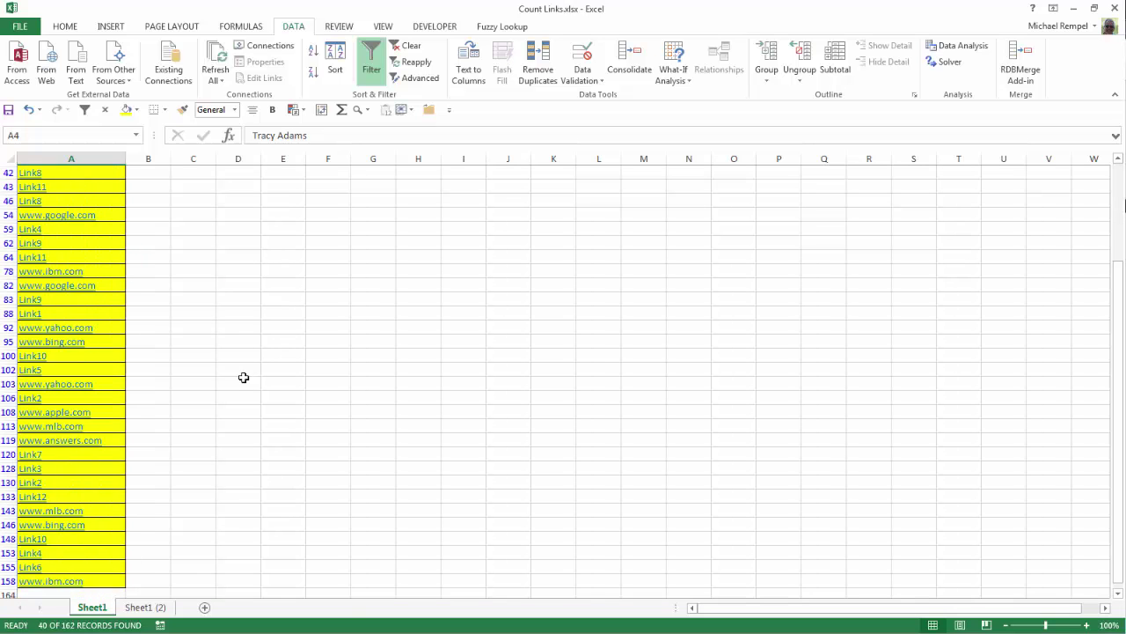
scroll(244, 377, up, 4)
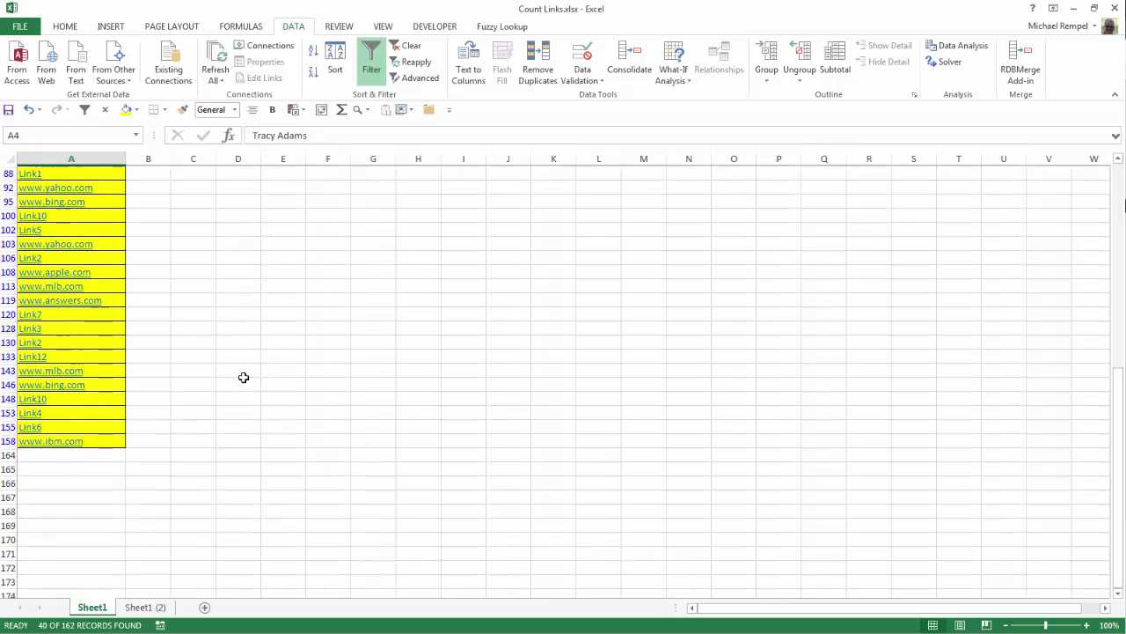
scroll(244, 378, up, 3)
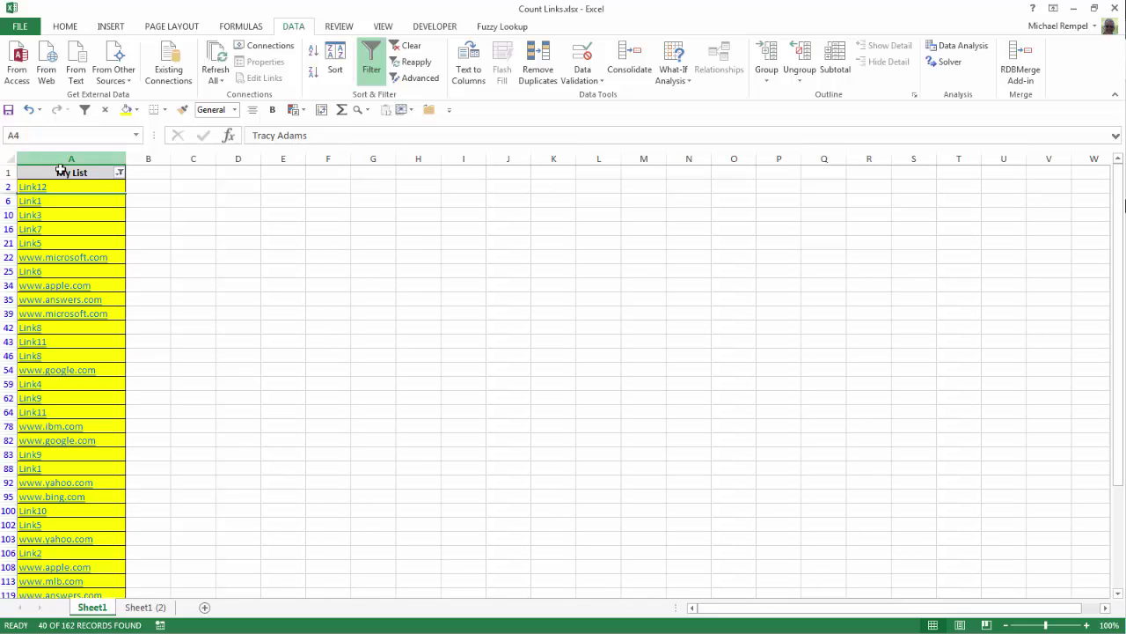
click(58, 172)
- Select only the visible link cells from A2 down and delete their contents
key(Down)
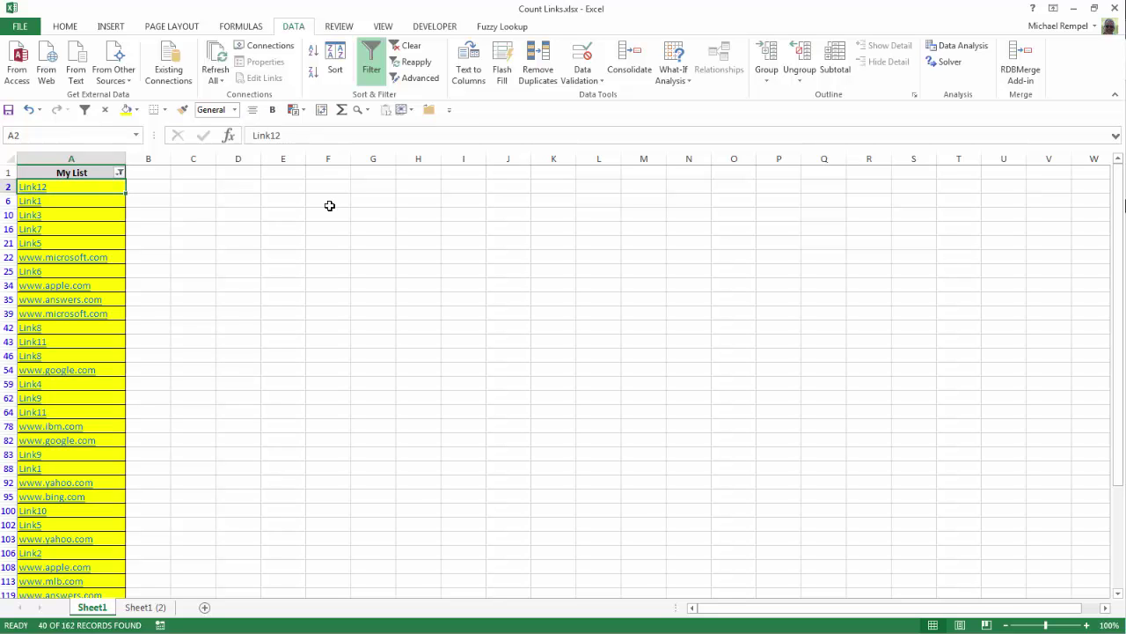
key(ctrl+shift+Down)
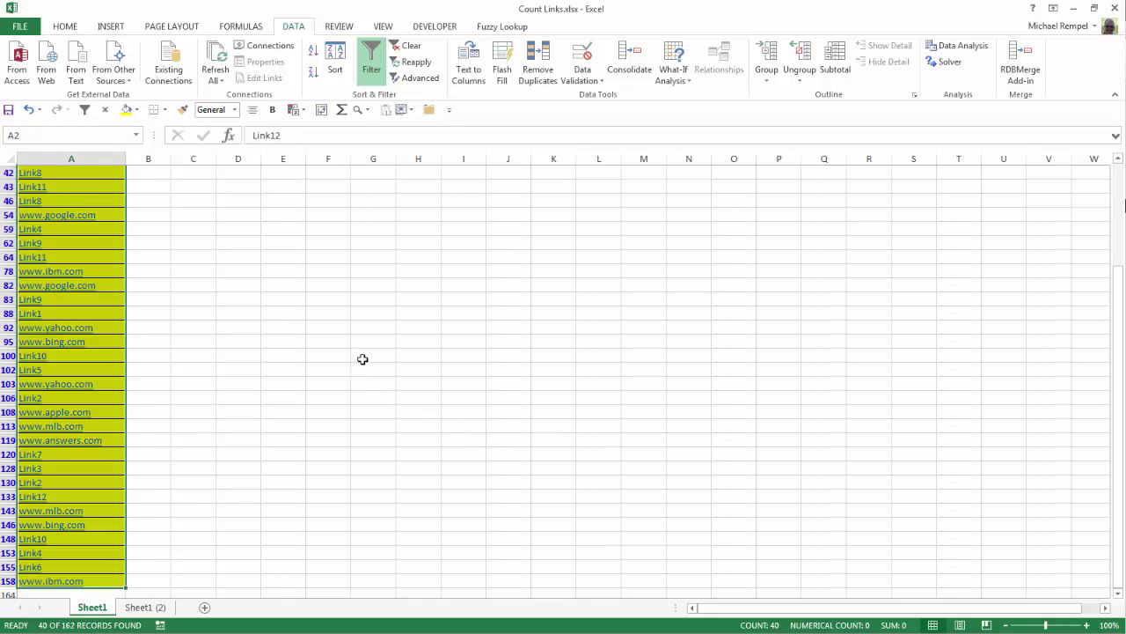
key(ctrl+Home)
key(Down)
key(ctrl+shift+Down)
key(alt+semicolon)
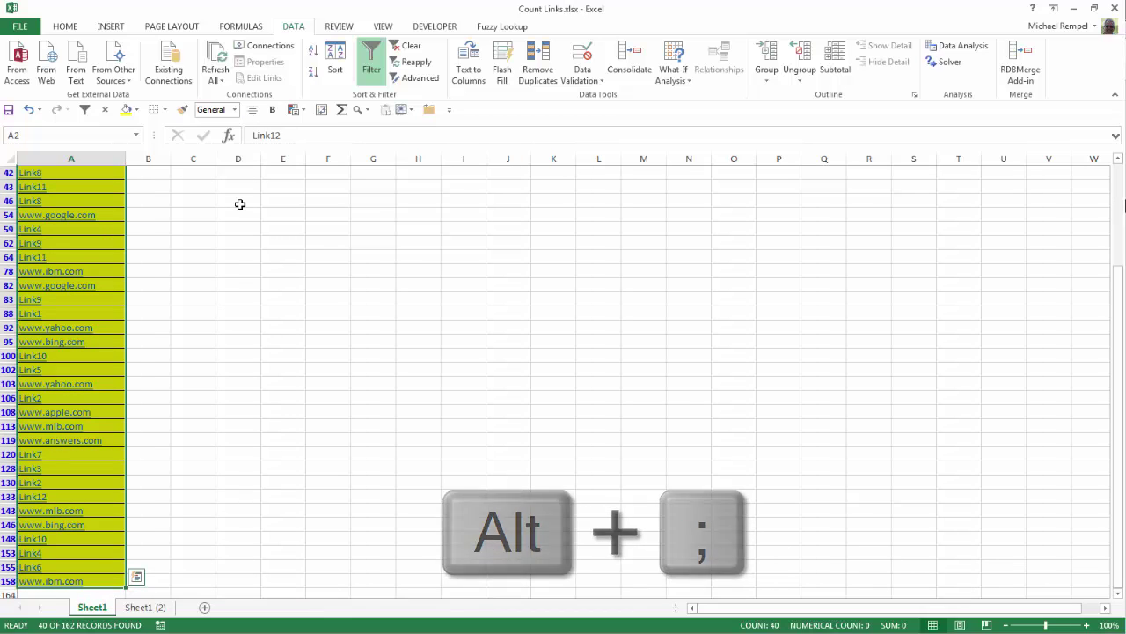
scroll(239, 204, up, 4)
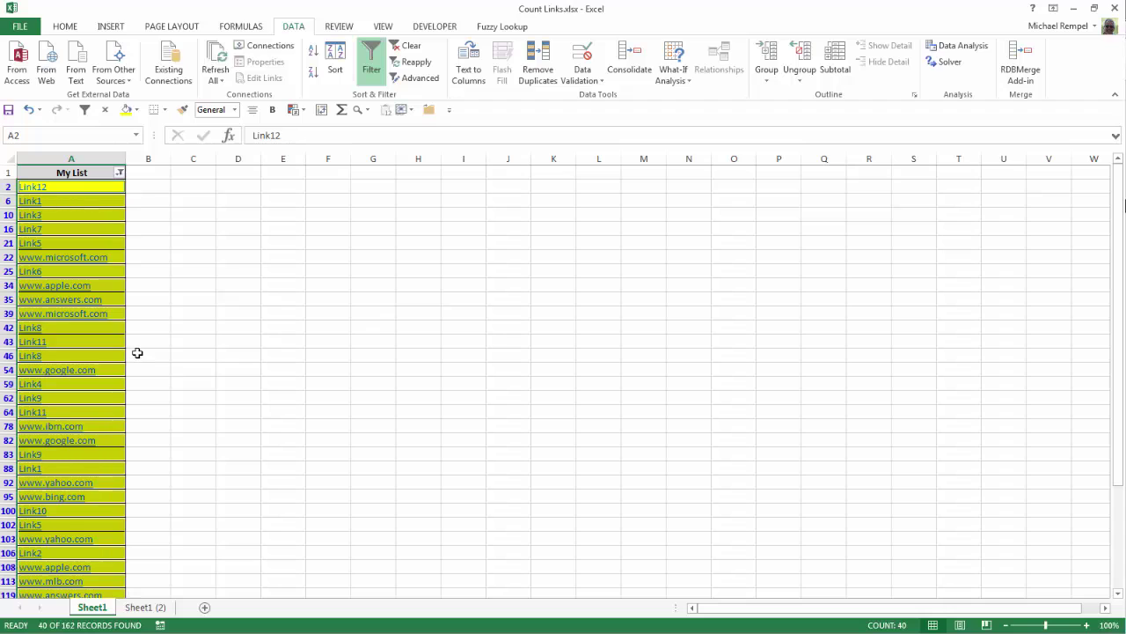
key(Delete)
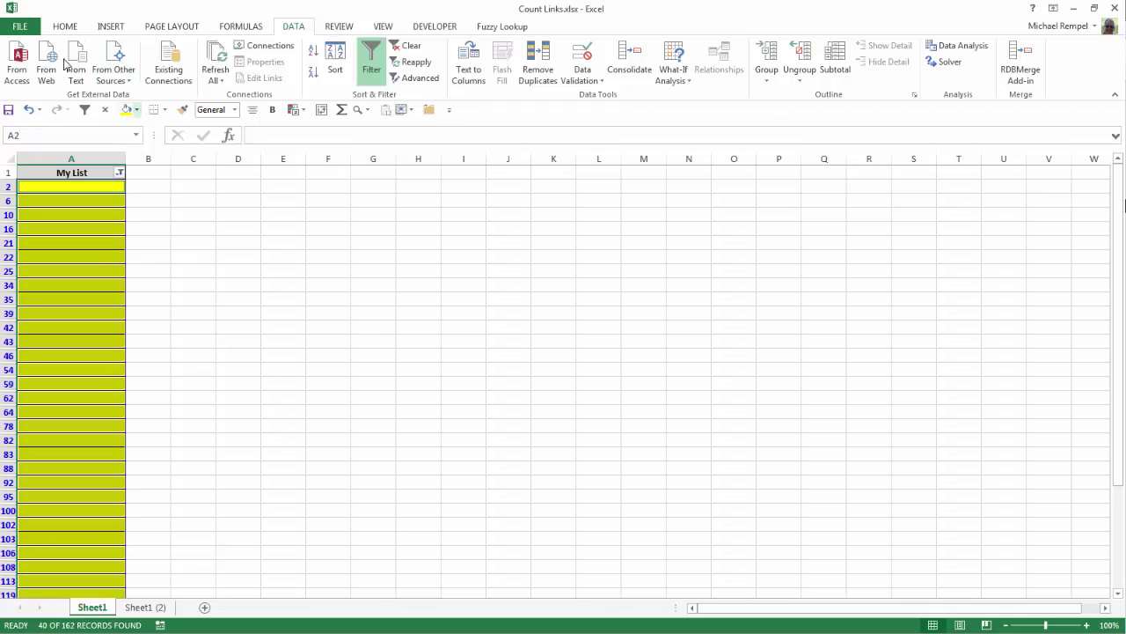
- Set the emptied link cells to No Fill and deselect them
click(65, 27)
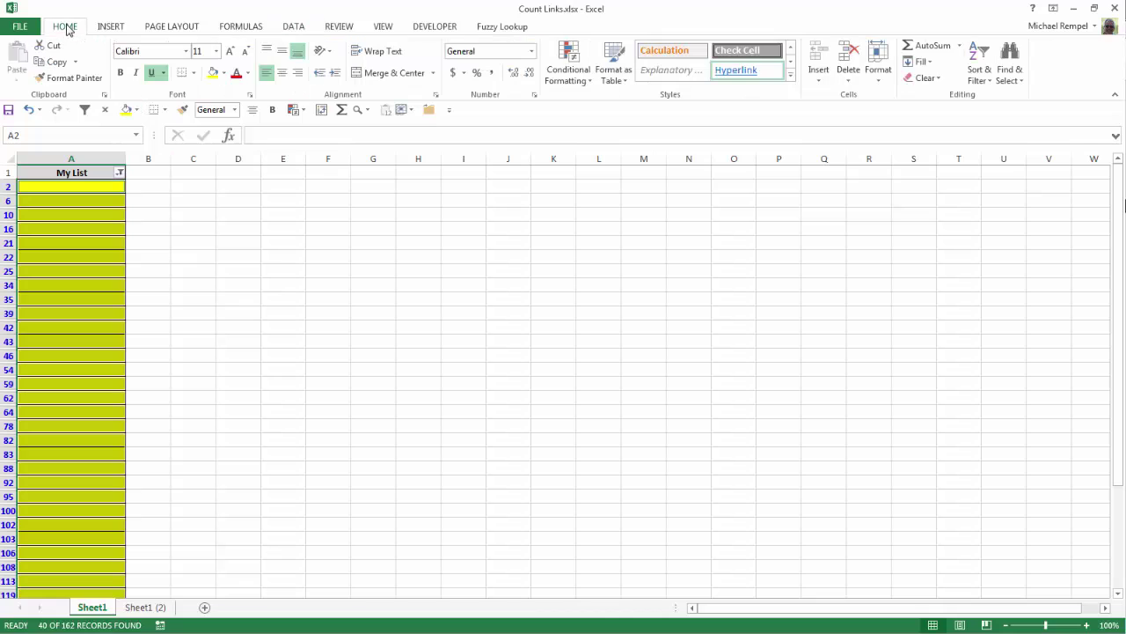
click(225, 74)
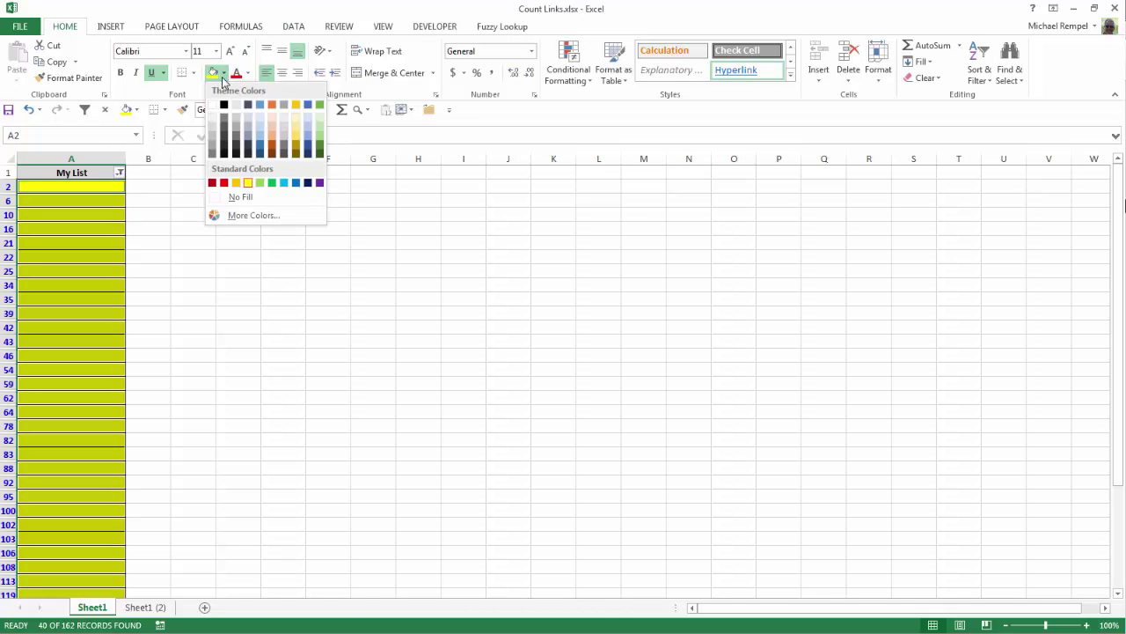
click(236, 201)
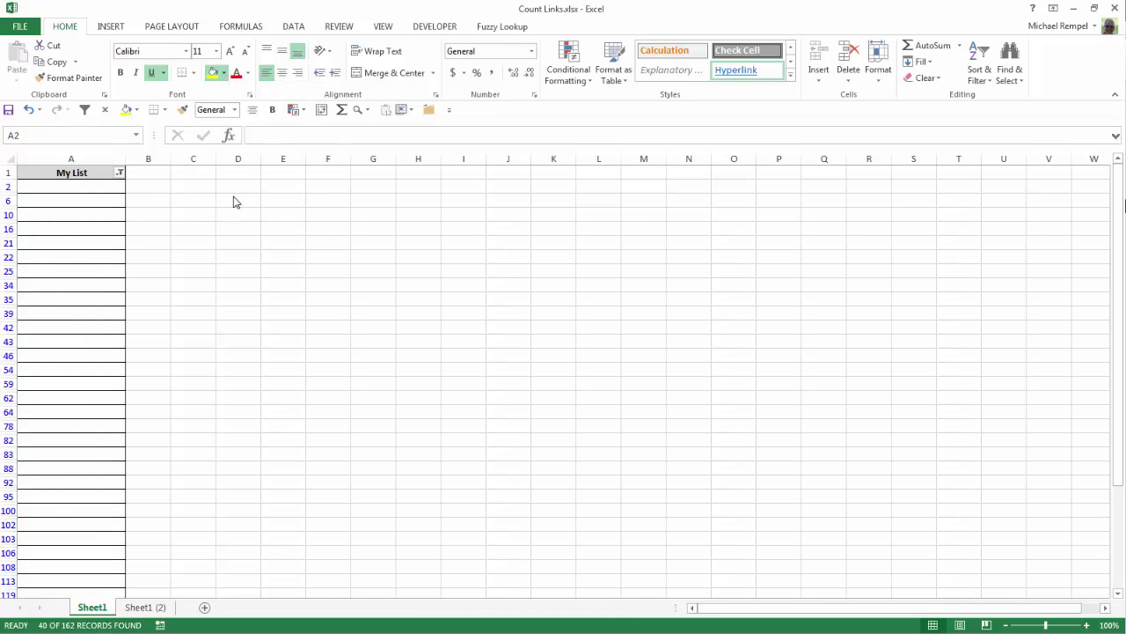
click(272, 282)
- Clear the colour filter by checking (Select All) so every My List row shows
click(120, 172)
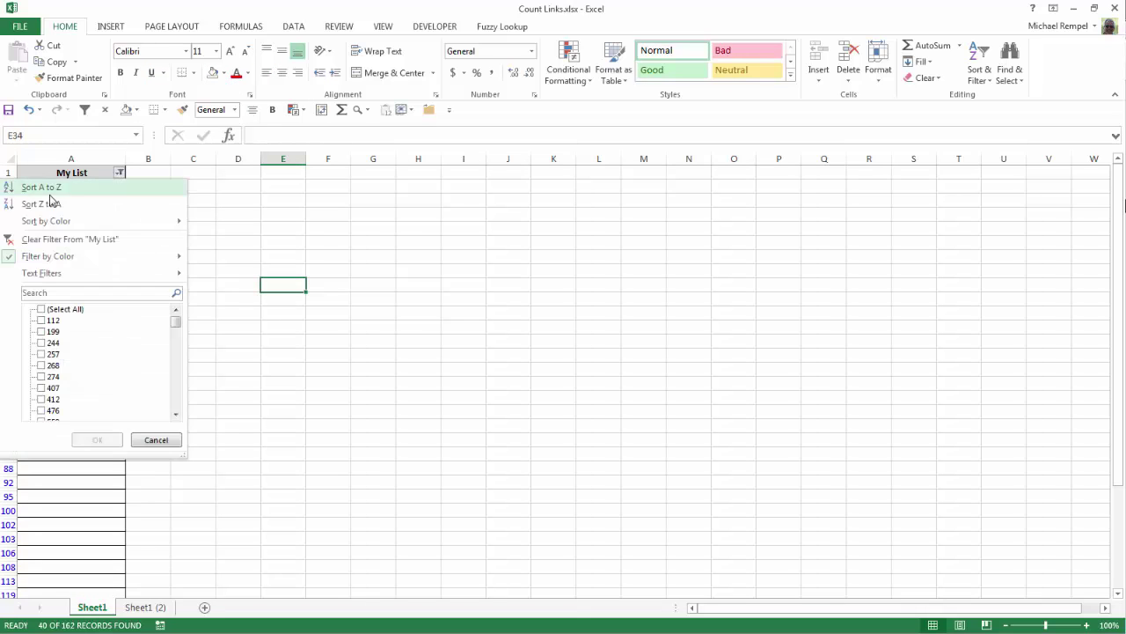
click(42, 311)
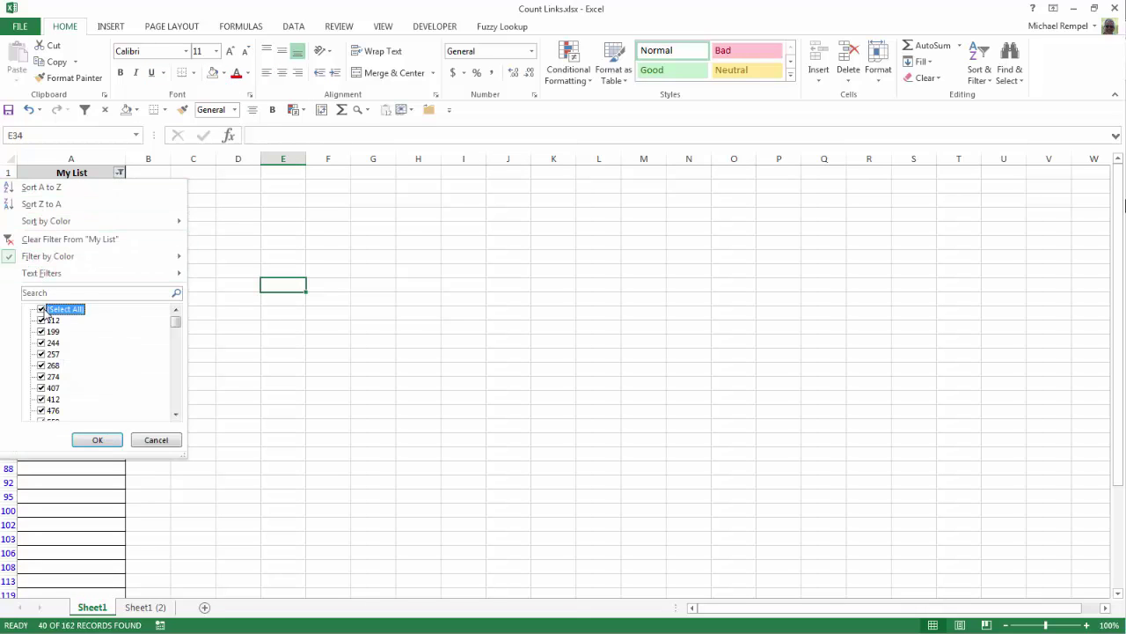
click(97, 440)
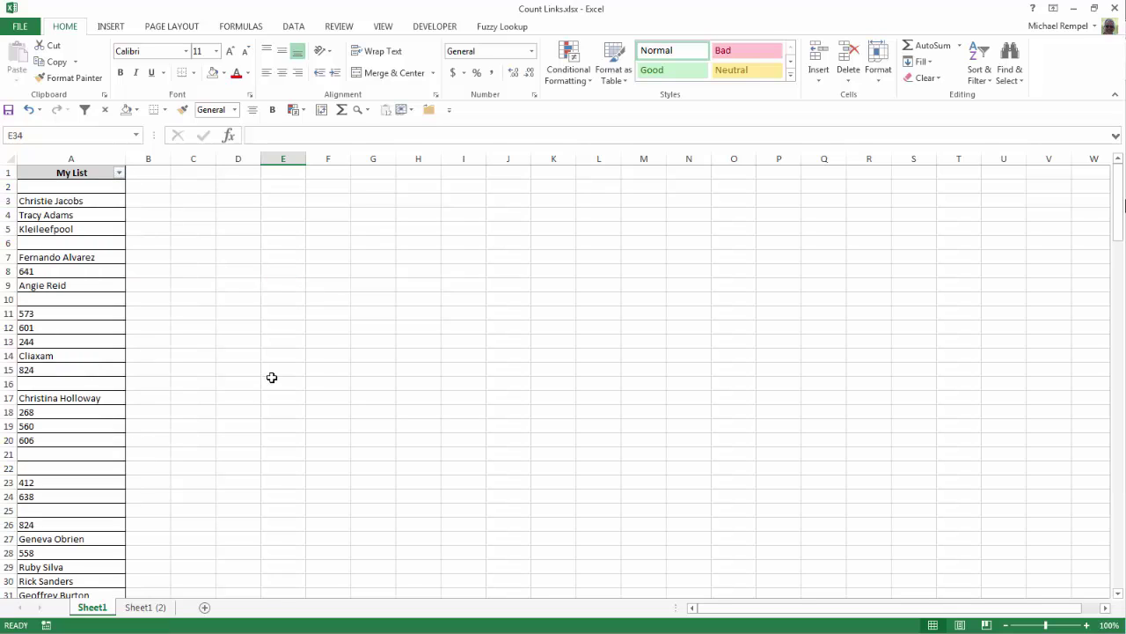
drag(272, 380, 272, 374)
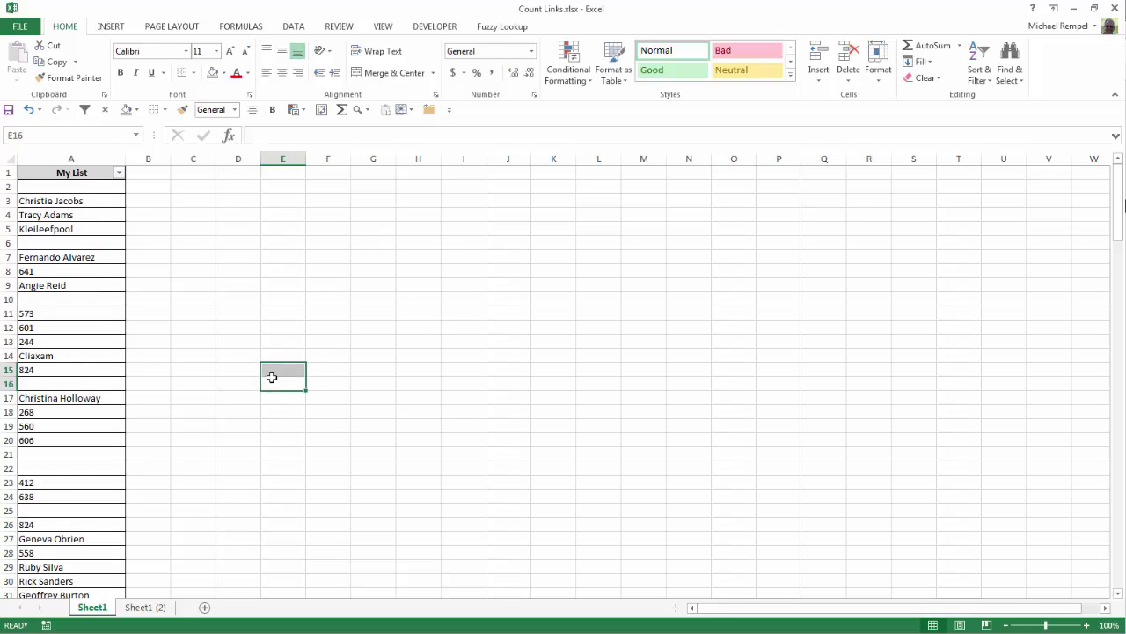
click(291, 29)
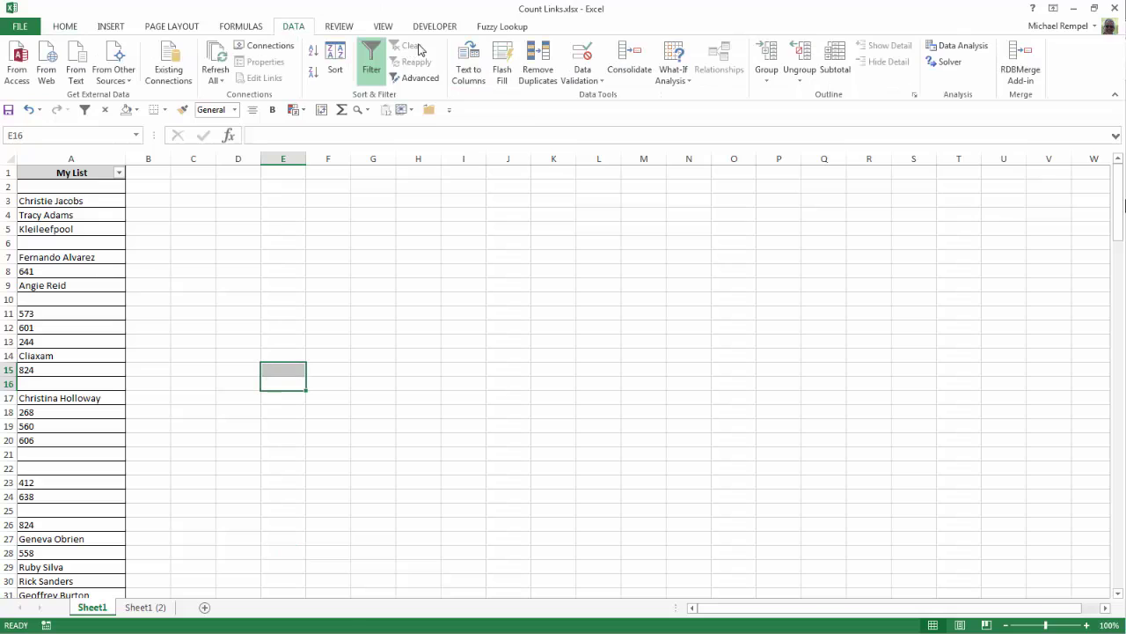
click(312, 270)
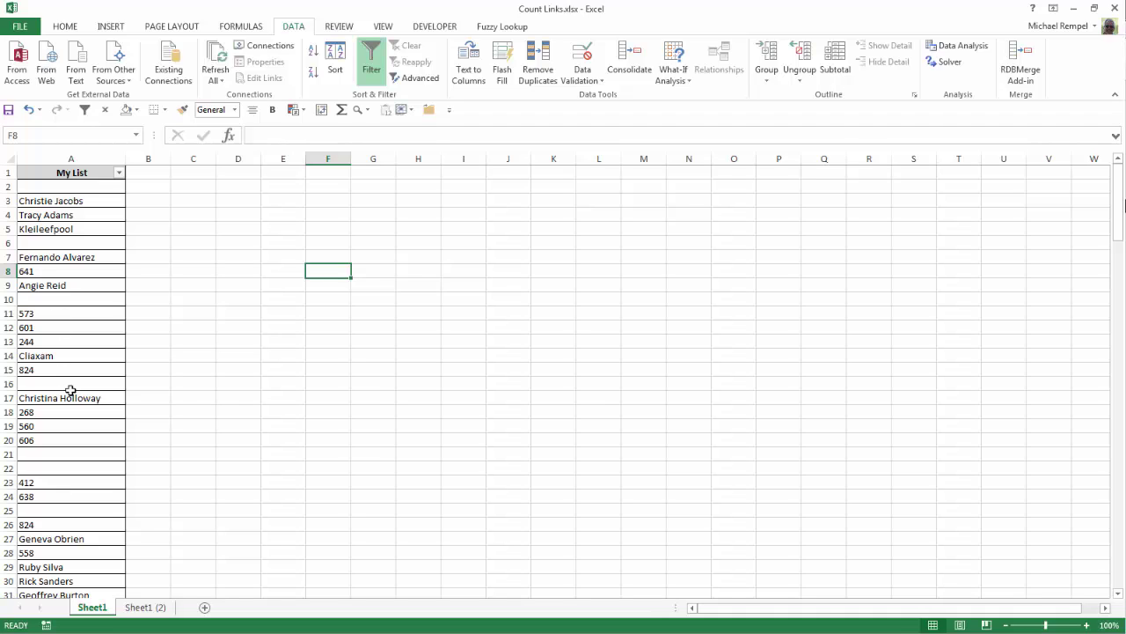
- Select the My List range A2:A163
click(69, 189)
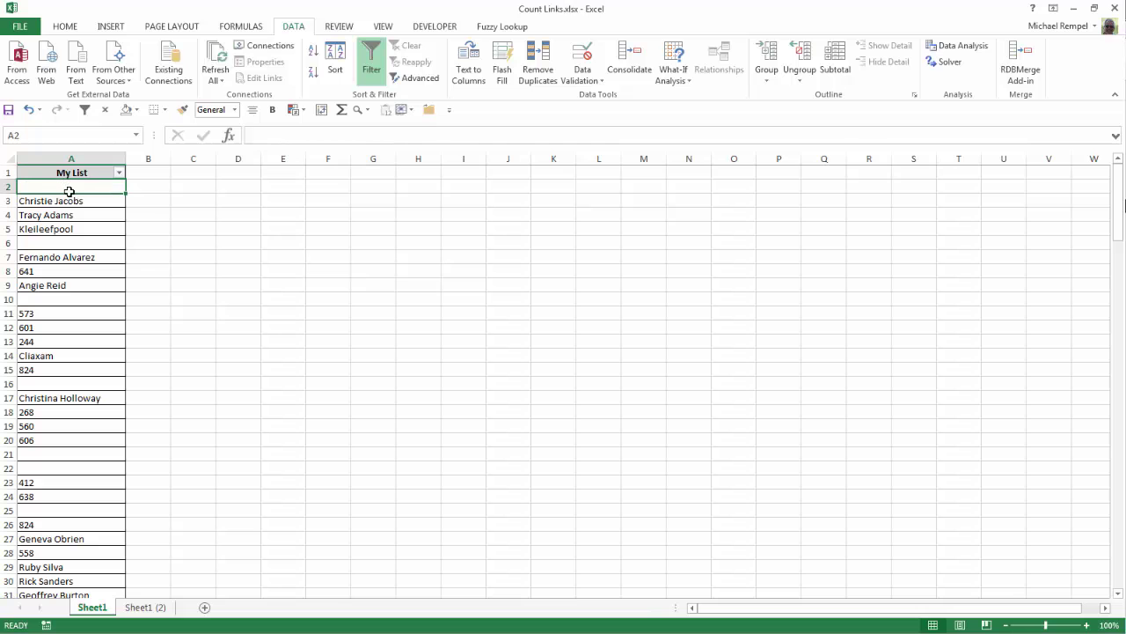
scroll(70, 188, down, 20)
drag(70, 188, 70, 188)
scroll(69, 189, down, 20)
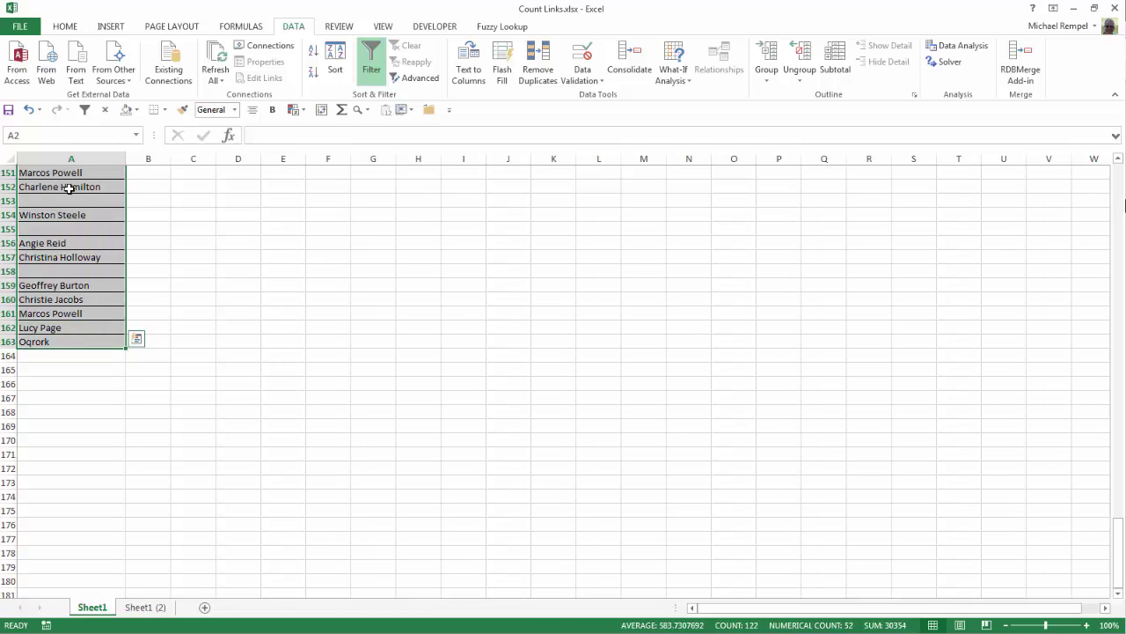
- Use Go To Special with Blanks to select only the empty cells in the range
key(F5)
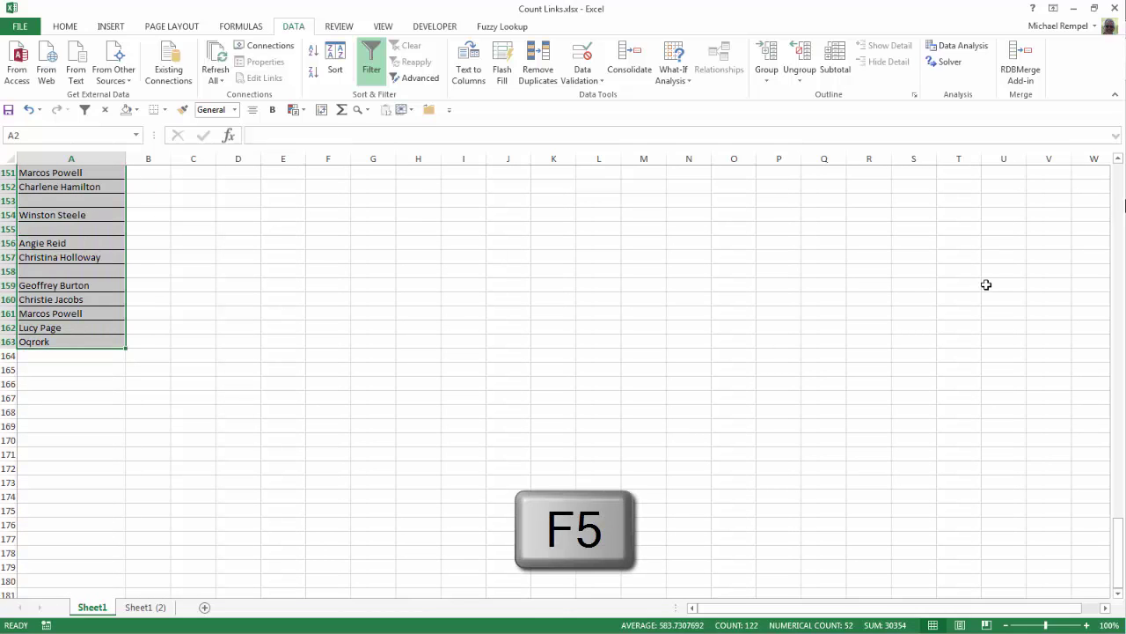
drag(520, 164, 321, 220)
click(313, 385)
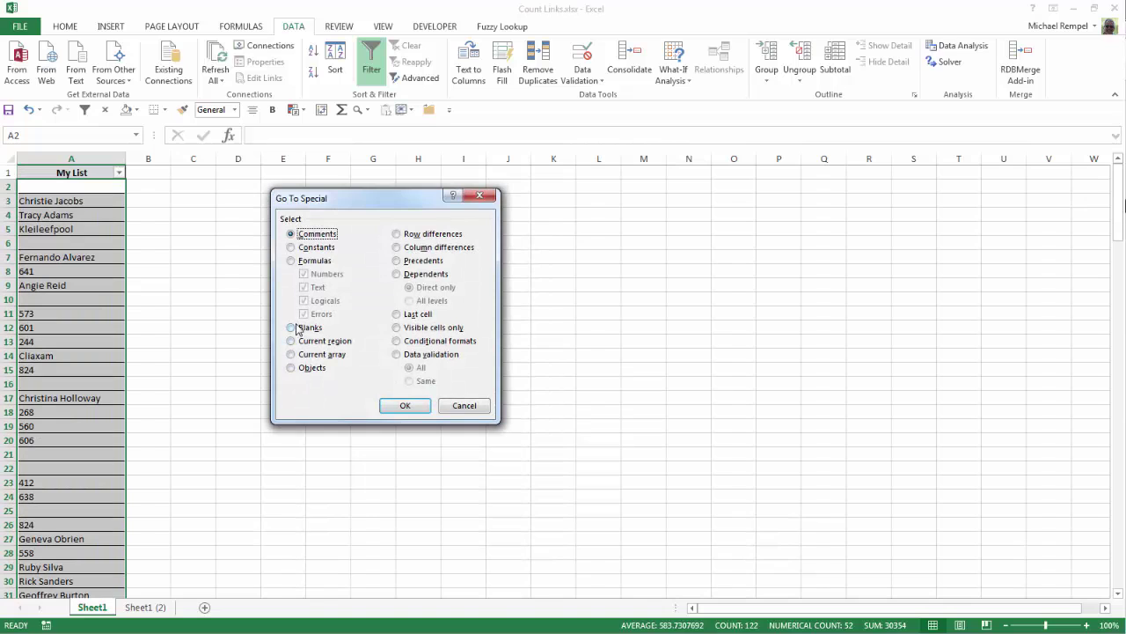
click(292, 327)
click(406, 407)
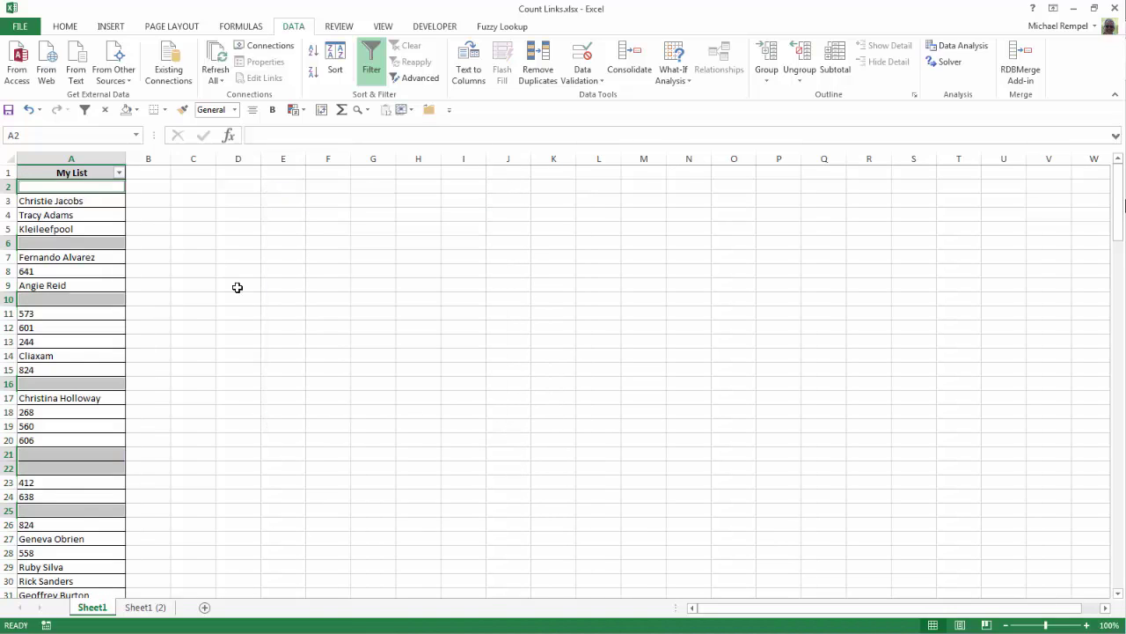
scroll(238, 286, down, 16)
- Delete the selected blank rows as whole sheet rows so My List runs continuously from A2
scroll(237, 287, up, 8)
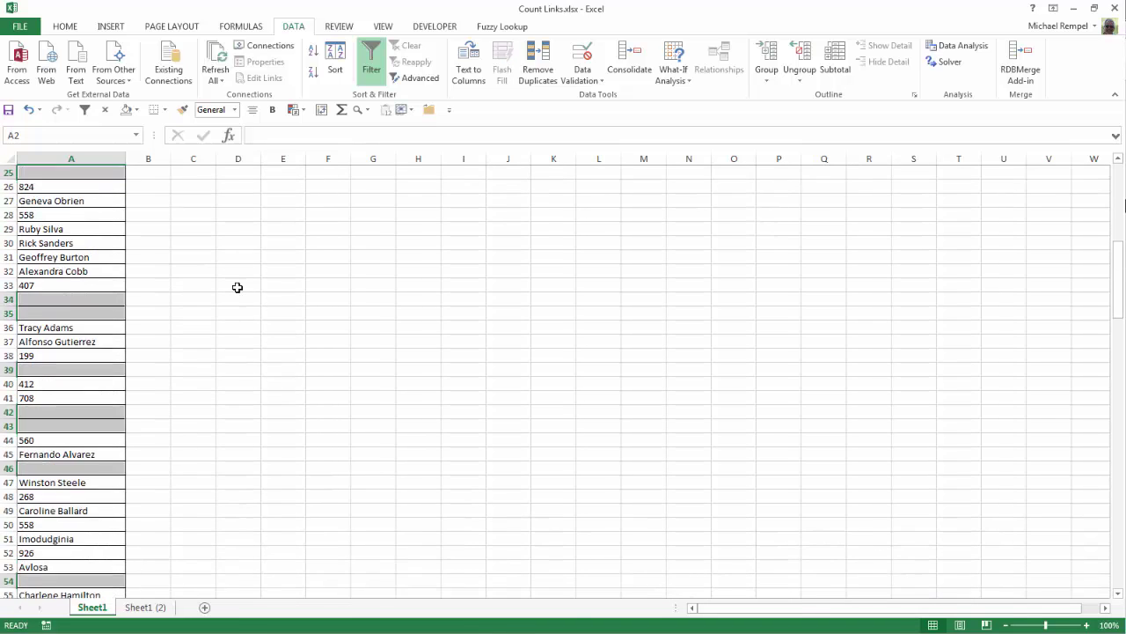
scroll(238, 287, up, 8)
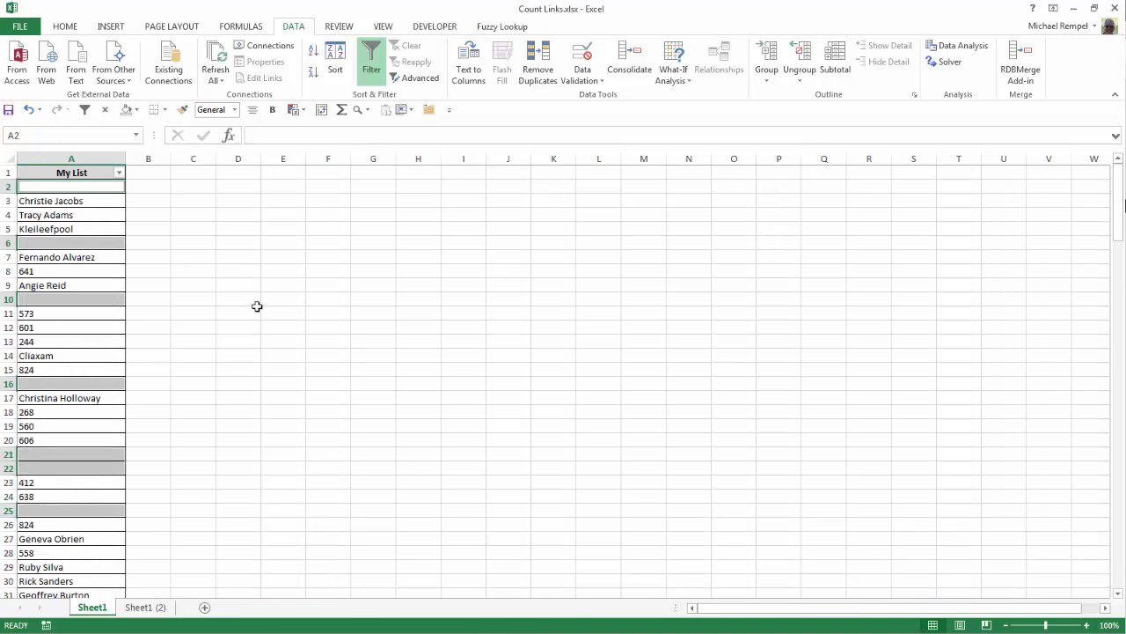
click(66, 29)
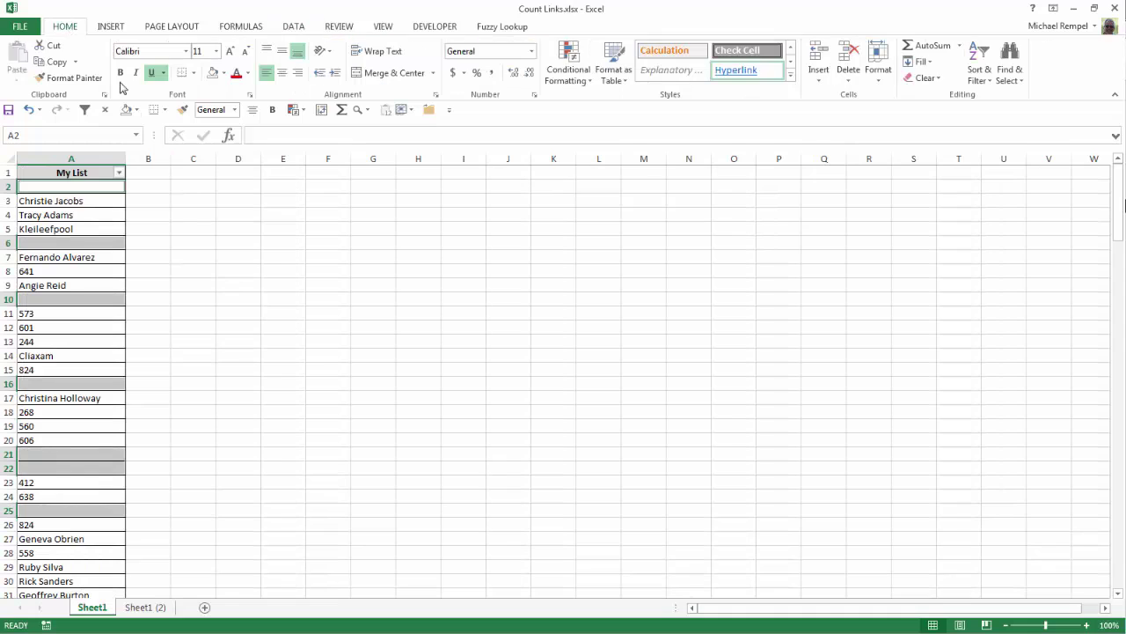
click(849, 83)
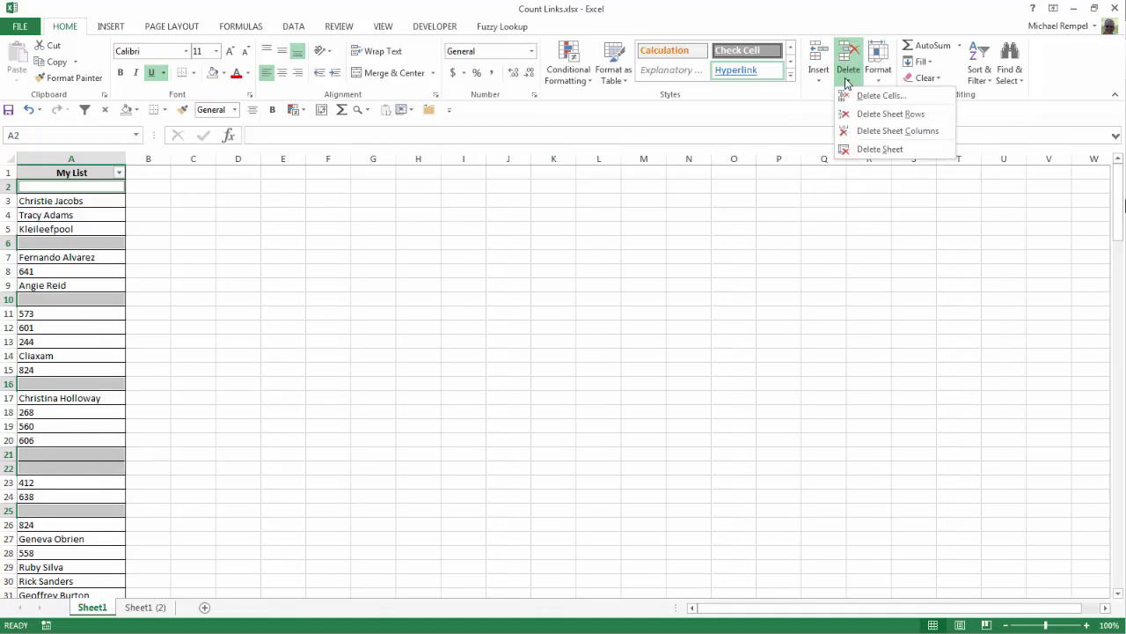
click(891, 114)
click(508, 368)
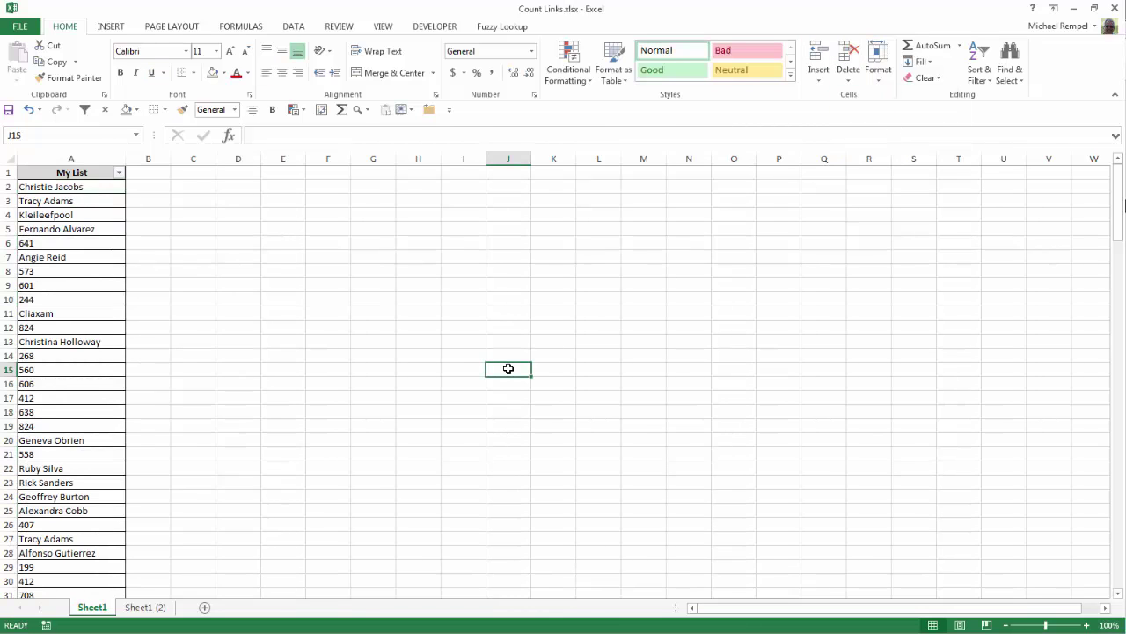
scroll(508, 368, down, 20)
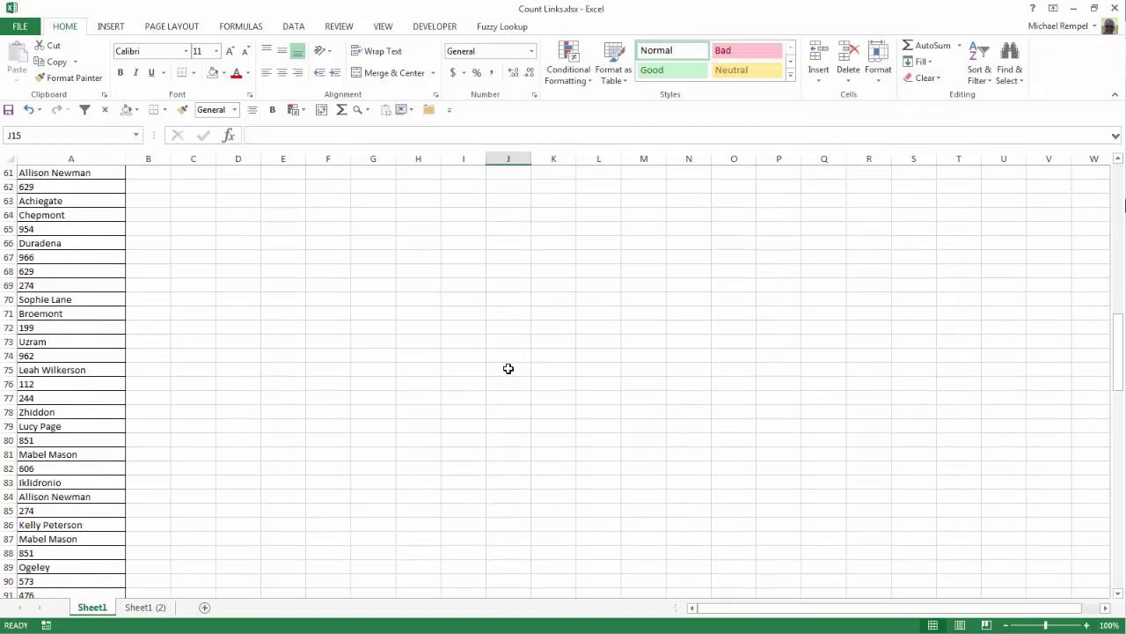
scroll(508, 367, down, 8)
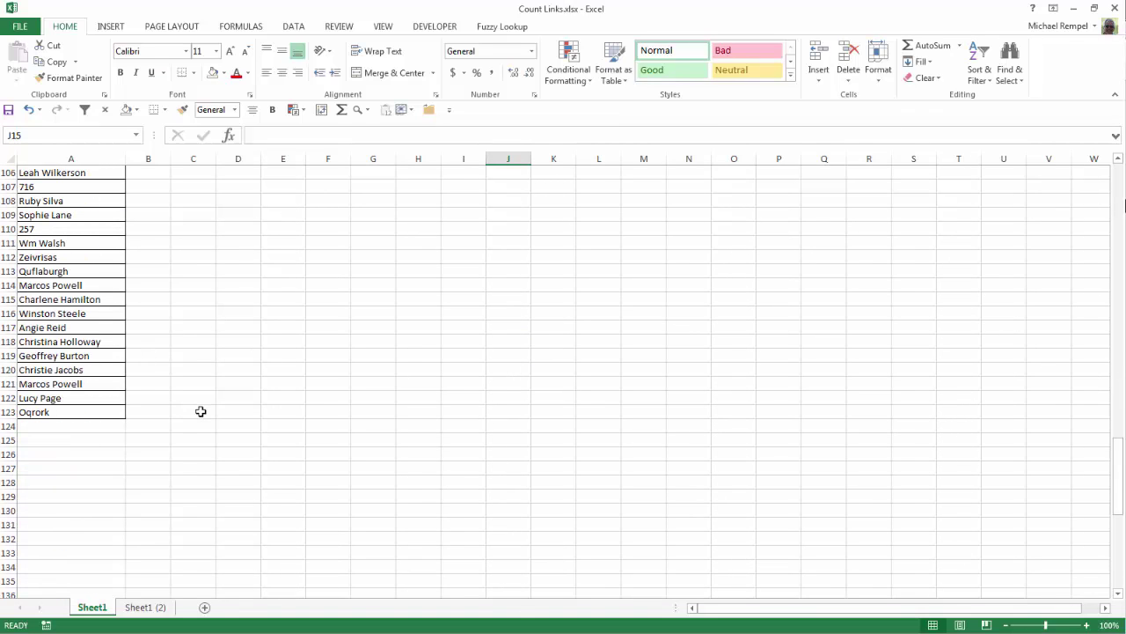
scroll(201, 411, up, 20)
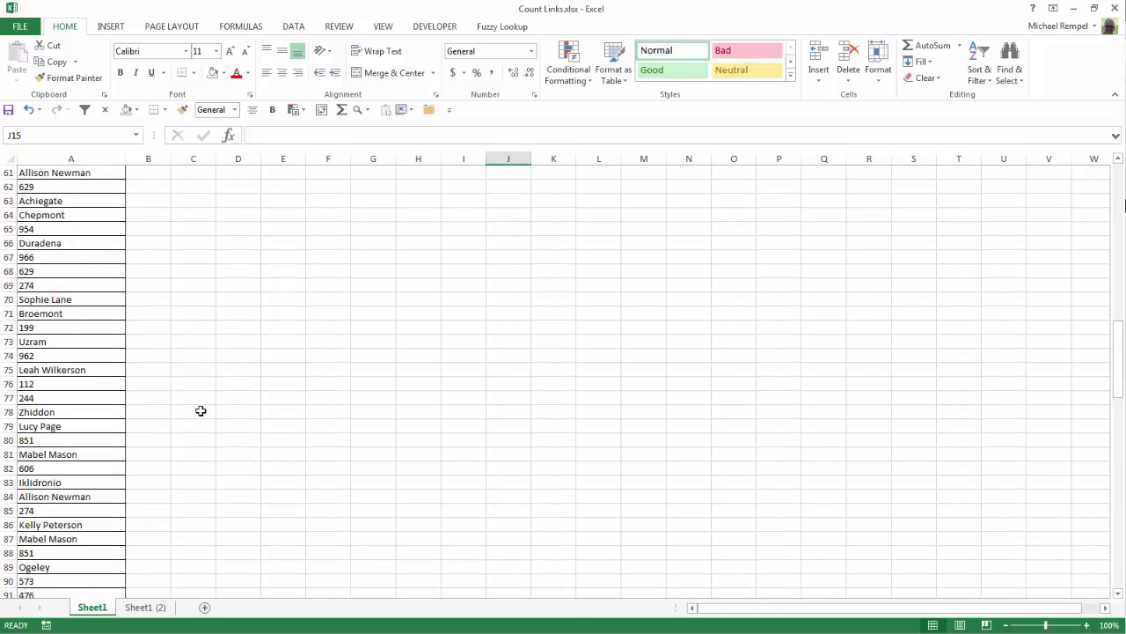
scroll(201, 411, up, 11)
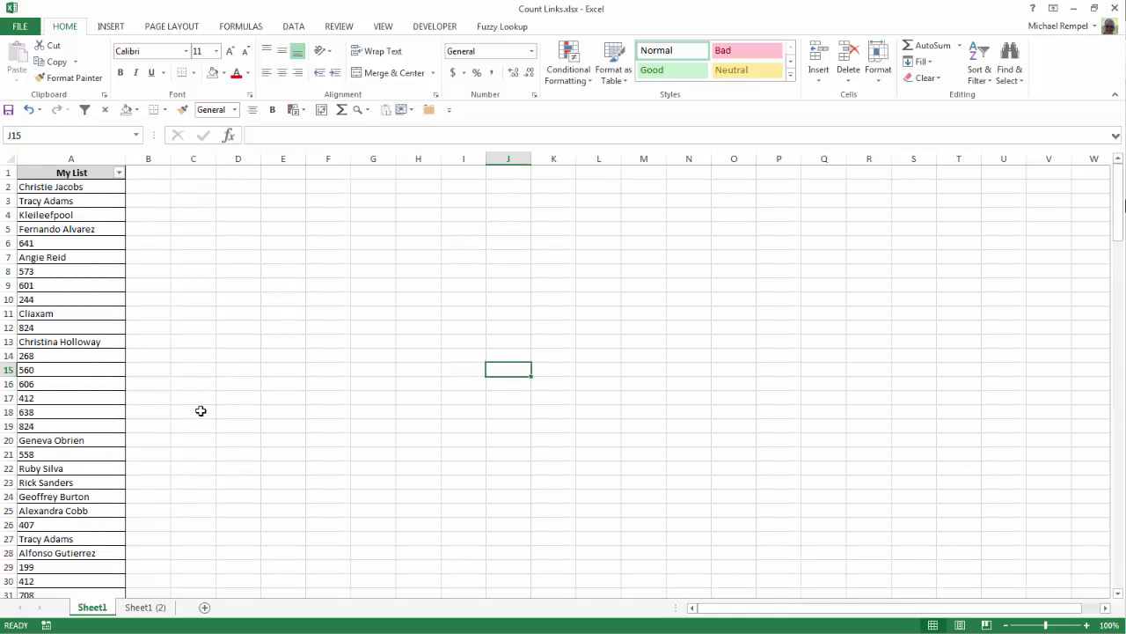